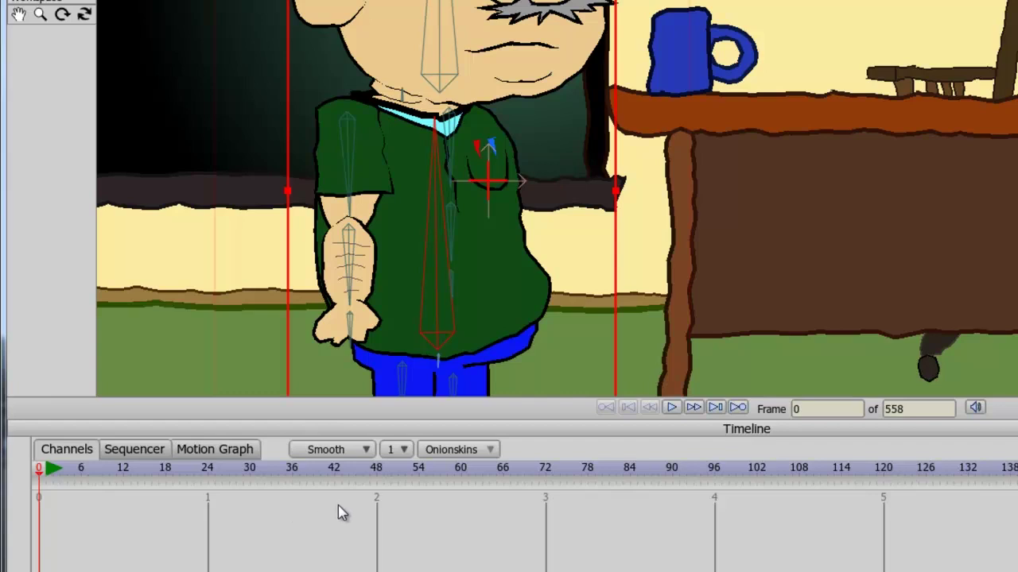
# At frame 48, drag the teacher right across the classroom, then scrub back to preview the slide.
pyautogui.click(377, 471)
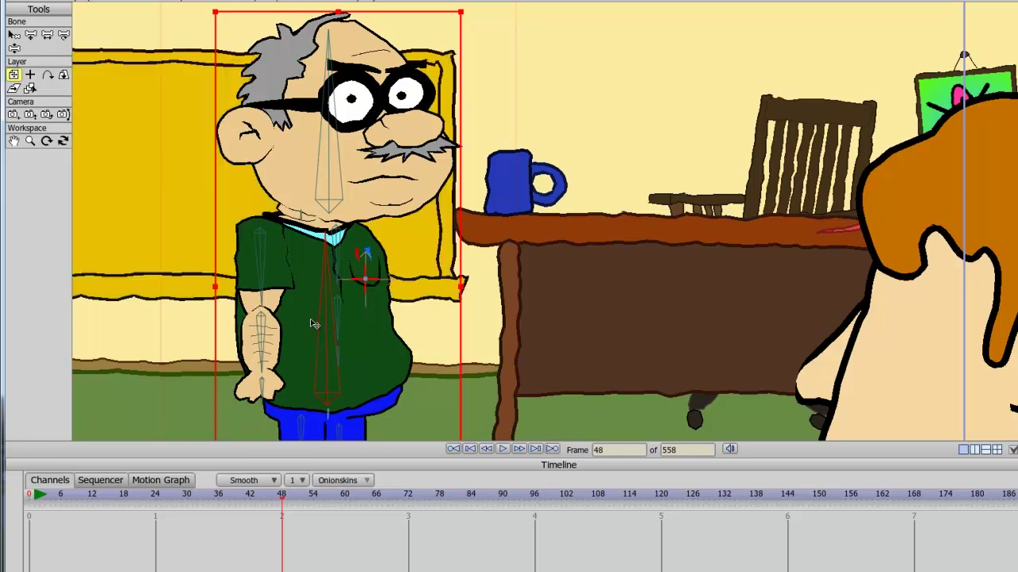
pyautogui.moveTo(310, 324); pyautogui.dragTo(531, 319)
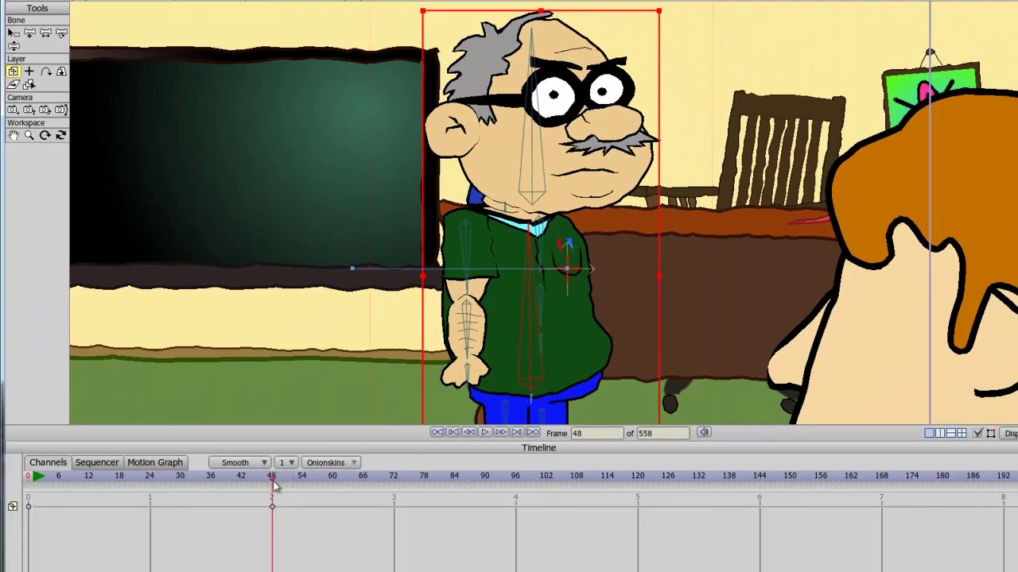
pyautogui.moveTo(272, 486); pyautogui.dragTo(101, 489)
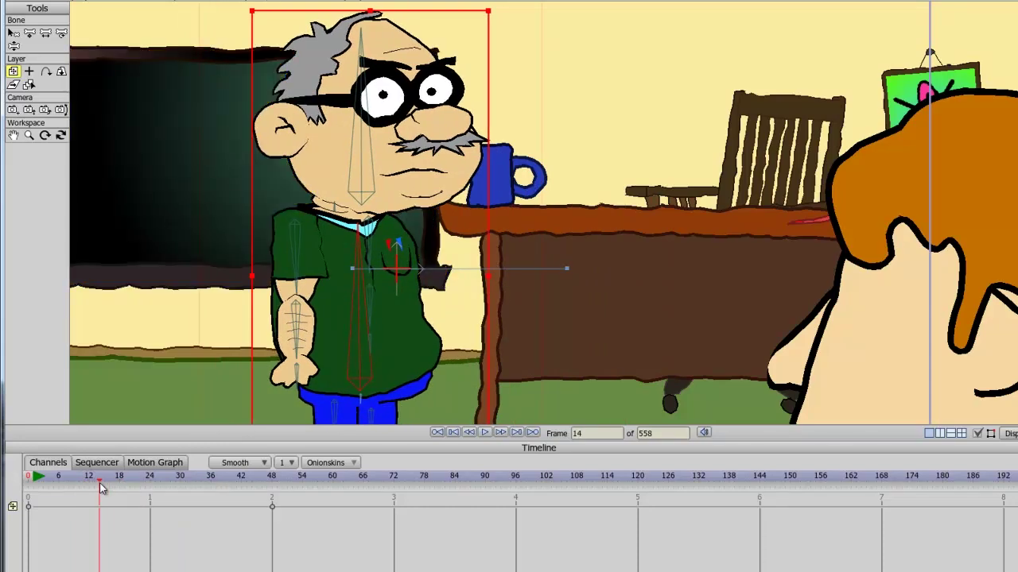
# At frame 48, use Manipulate Bones to bend the teacher's arm up across his chest.
pyautogui.click(272, 480)
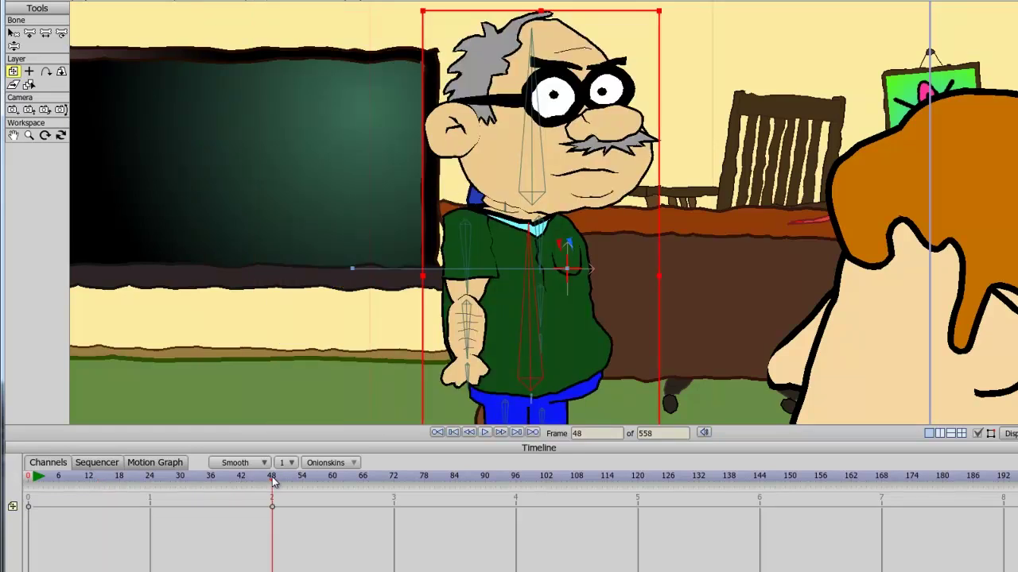
pyautogui.click(15, 48)
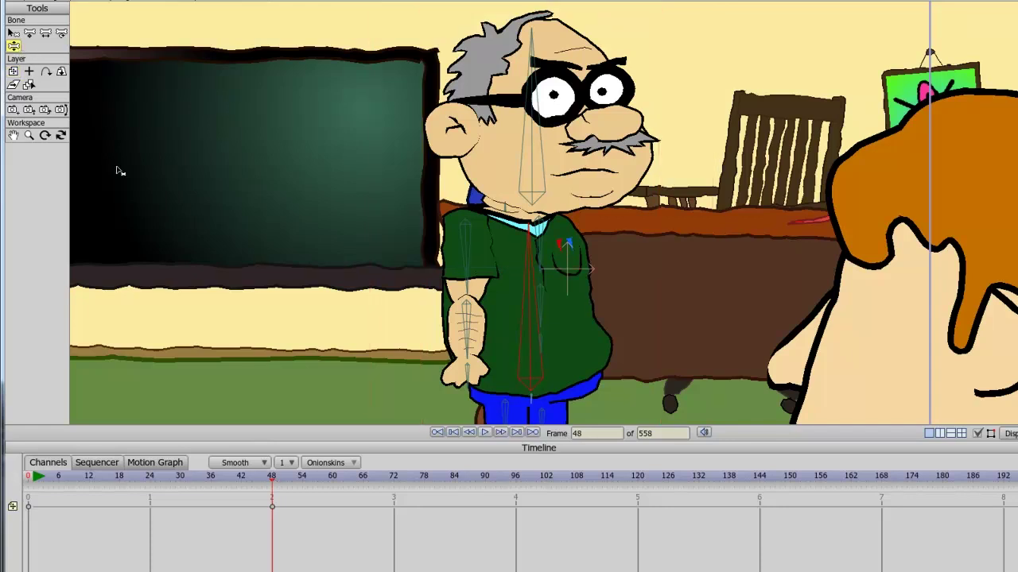
pyautogui.moveTo(473, 388); pyautogui.dragTo(596, 308)
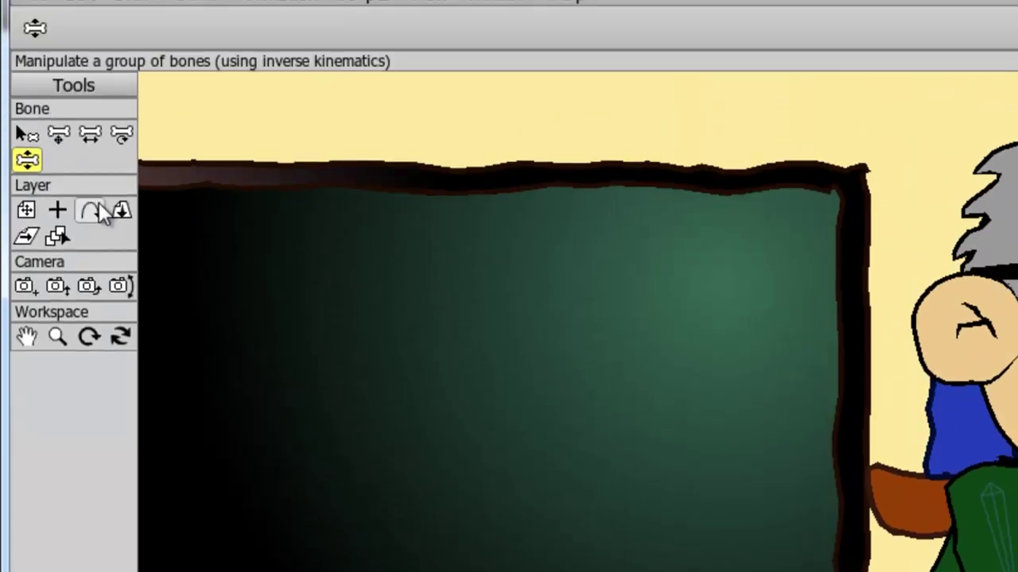
# Switch to the Track Camera tool and select the Kid 1 layer.
pyautogui.click(25, 286)
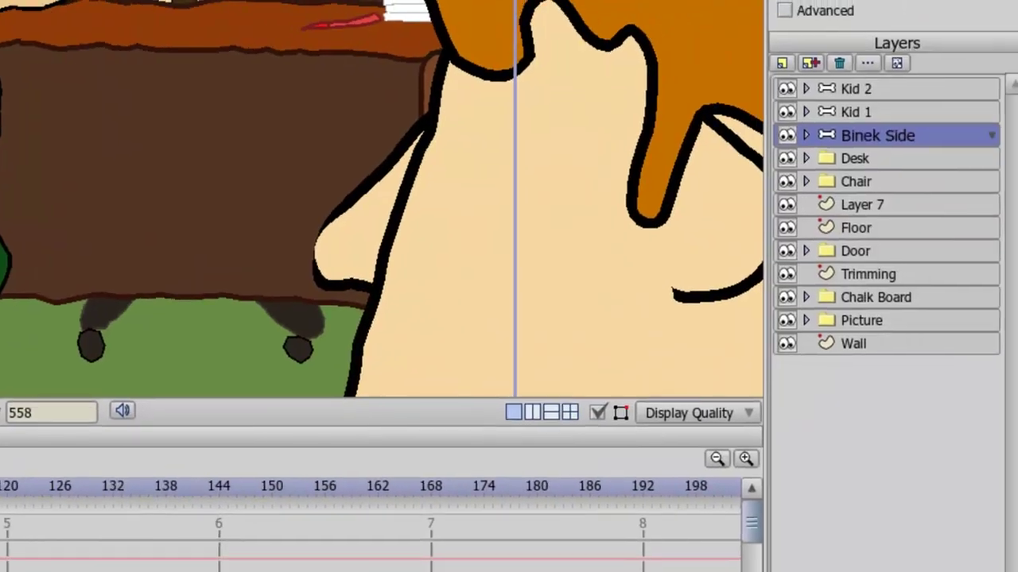
pyautogui.click(857, 108)
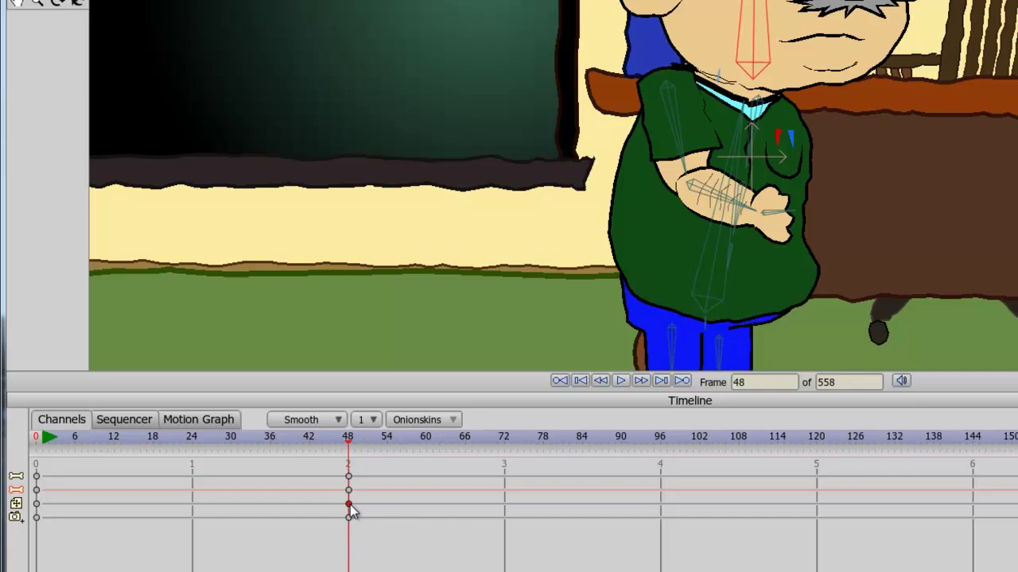
# Move the position keyframe from frame 48 to 24, preview it, and select the keys at 24 and 48.
pyautogui.moveTo(350, 507); pyautogui.dragTo(193, 506)
pyautogui.moveTo(179, 436); pyautogui.dragTo(198, 471)
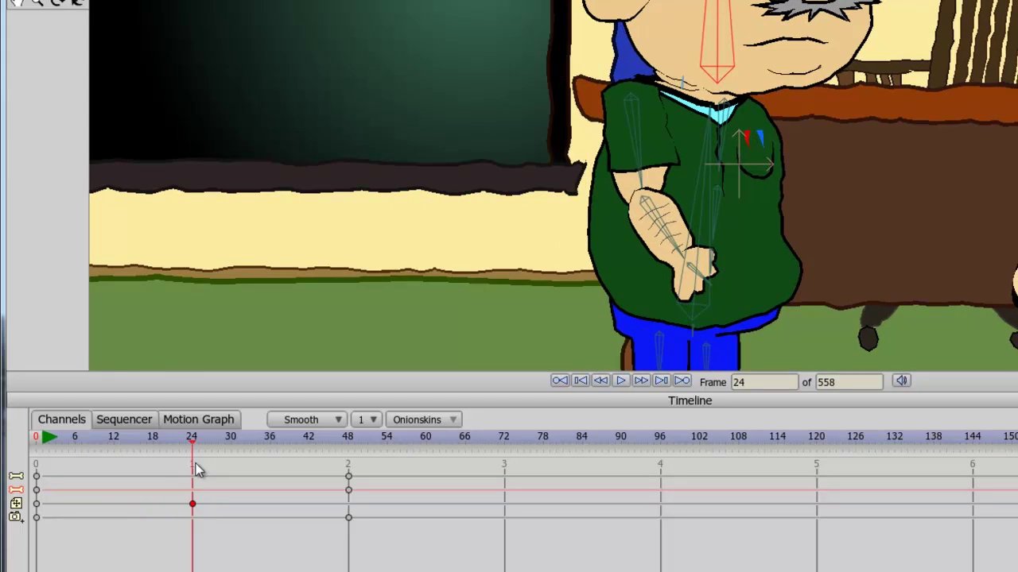
pyautogui.moveTo(392, 550); pyautogui.dragTo(160, 467)
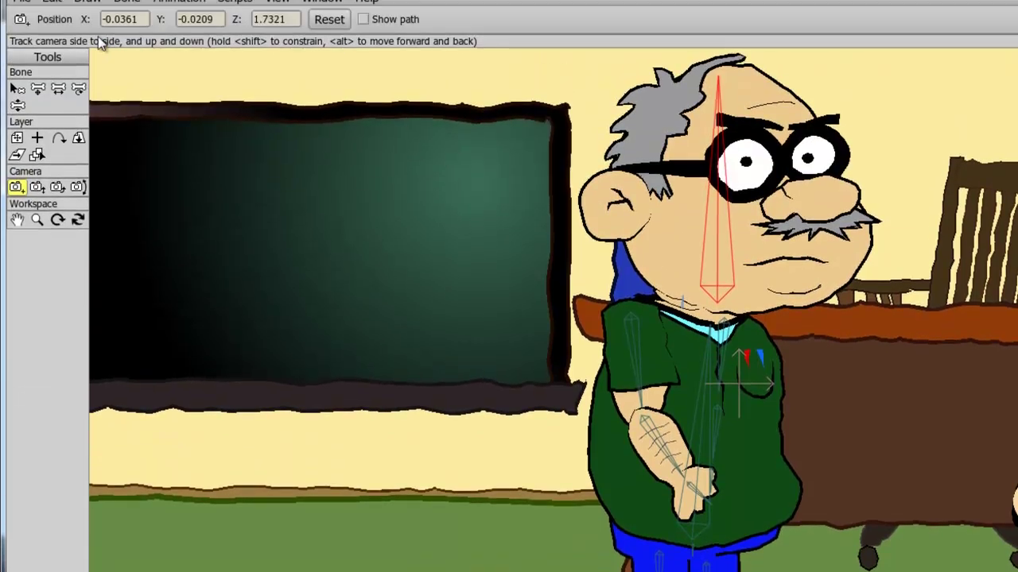
pyautogui.click(52, 10)
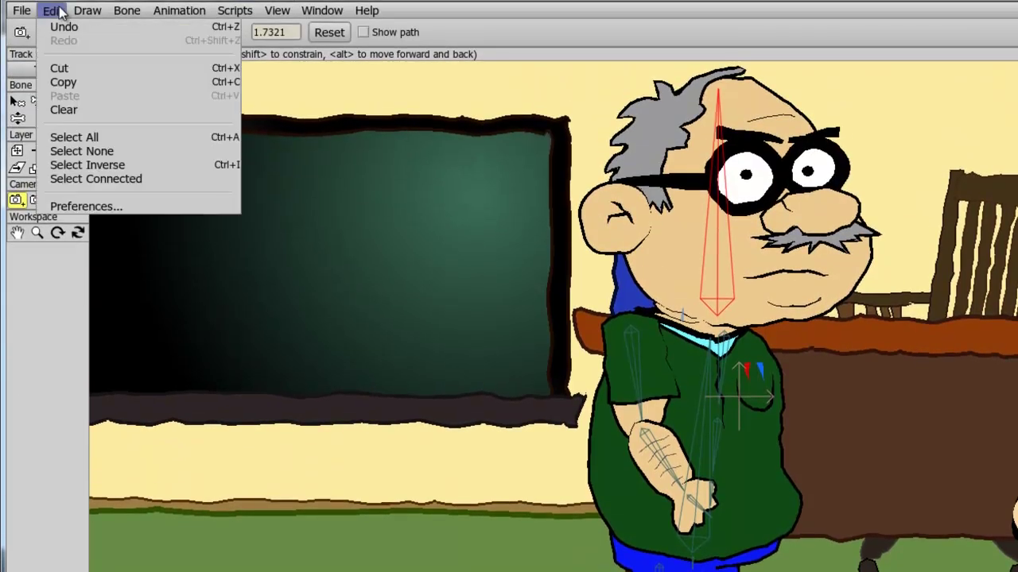
pyautogui.click(63, 82)
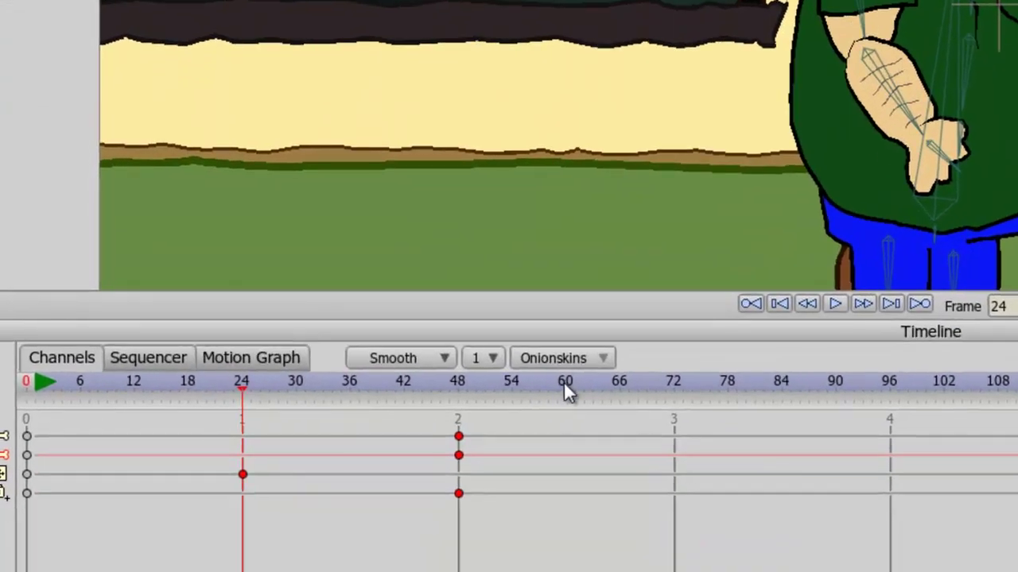
pyautogui.click(560, 398)
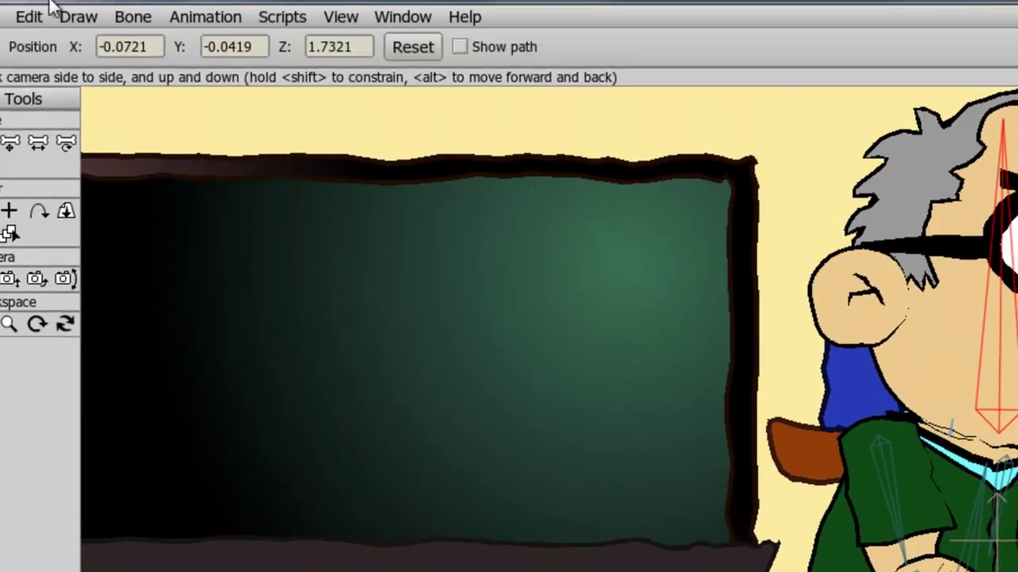
pyautogui.click(29, 17)
pyautogui.click(35, 135)
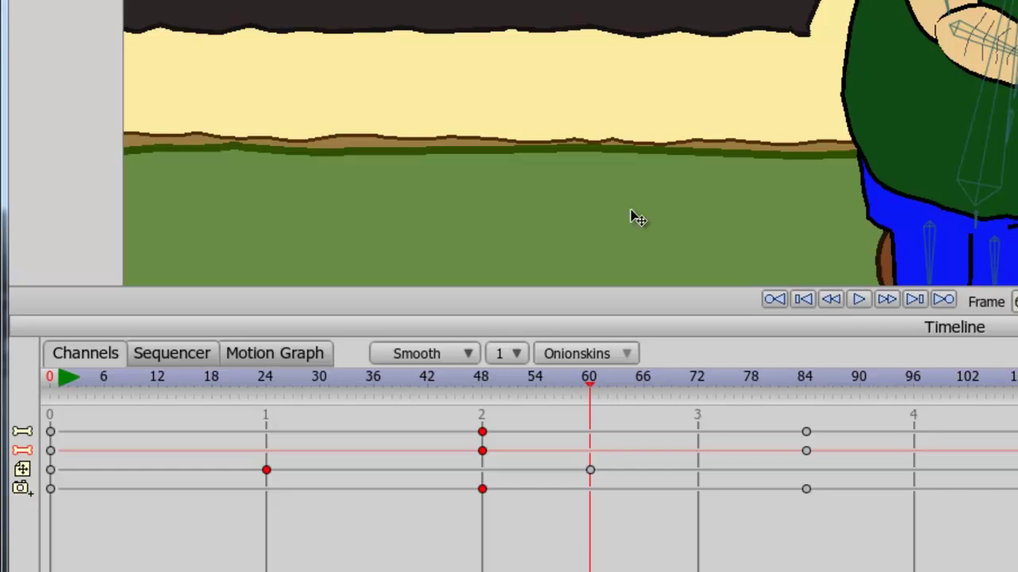
pyautogui.moveTo(880, 534); pyautogui.dragTo(572, 407)
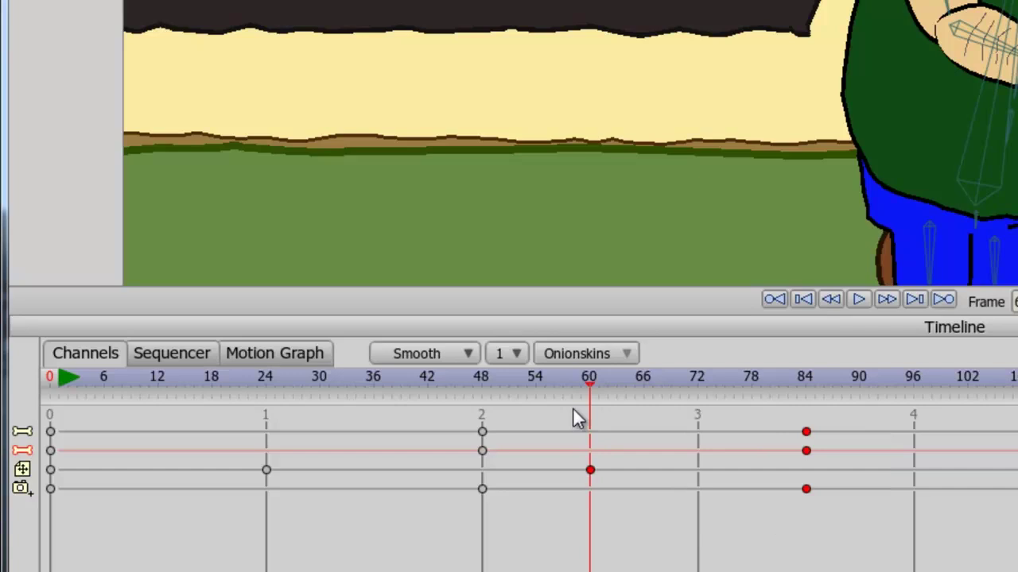
pyautogui.press('Delete')
pyautogui.rightClick(266, 471)
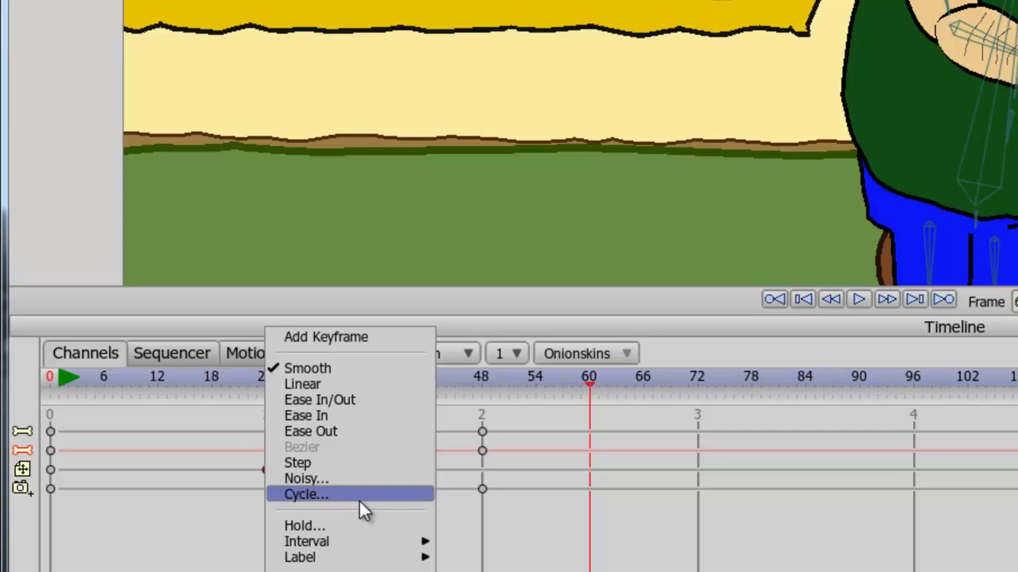
pyautogui.click(368, 499)
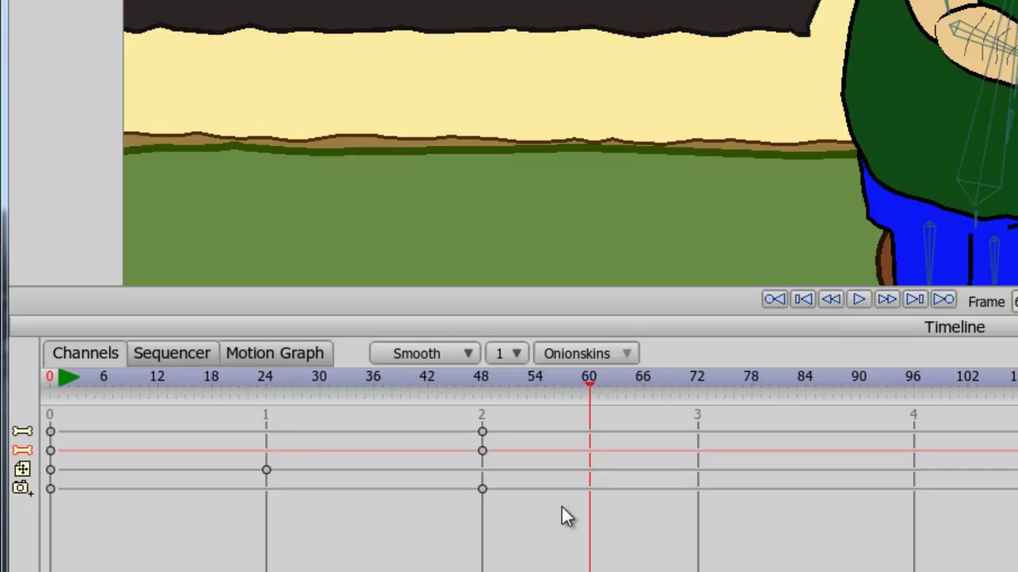
# Raise the teacher layer to add a position key at frame 60, then preview back to frame 28.
pyautogui.click(920, 118)
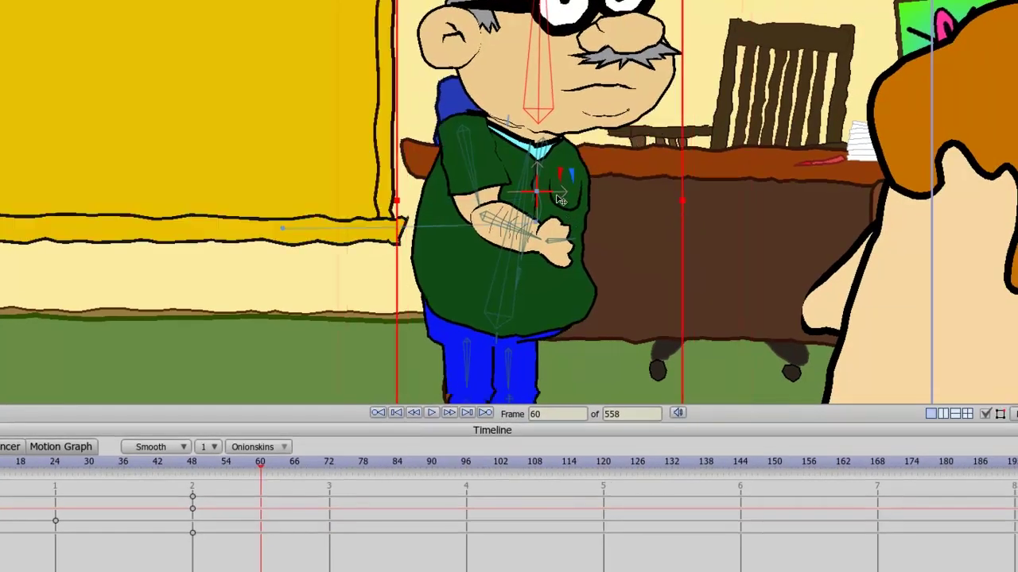
pyautogui.moveTo(672, 203); pyautogui.dragTo(636, 39)
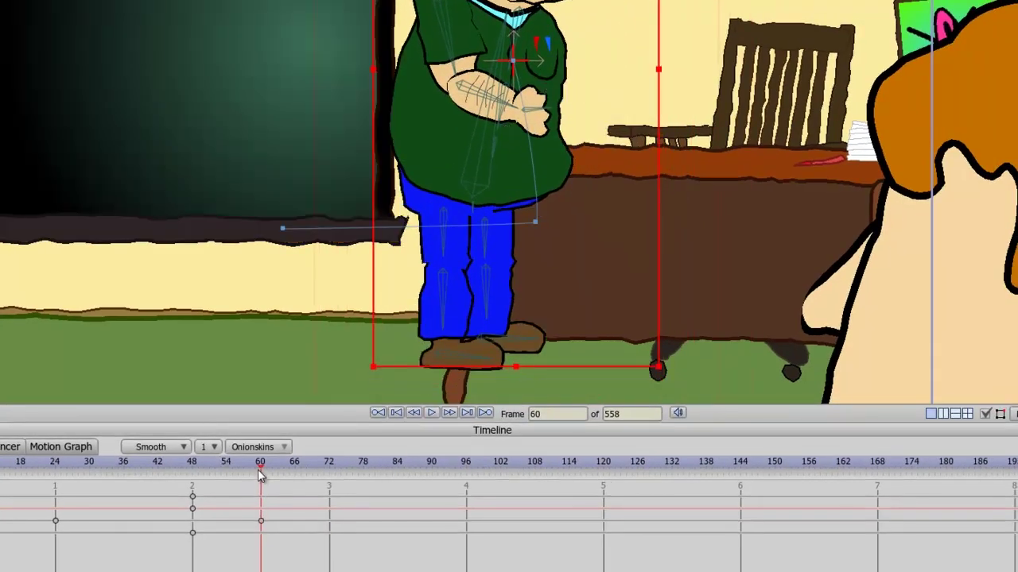
pyautogui.moveTo(258, 469); pyautogui.dragTo(103, 482)
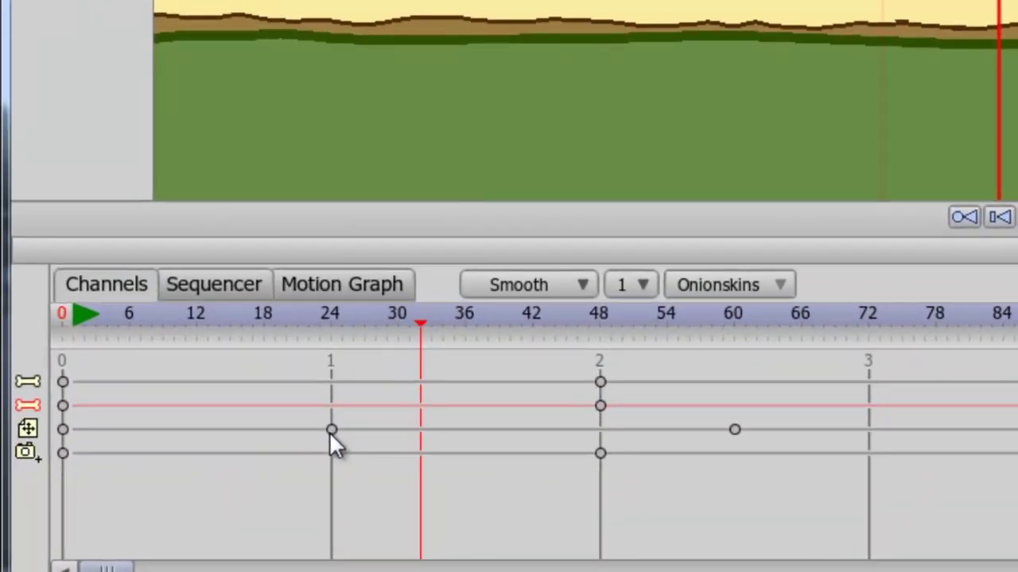
# Hold the frame-24 keyframe for 10 frames.
pyautogui.rightClick(56, 521)
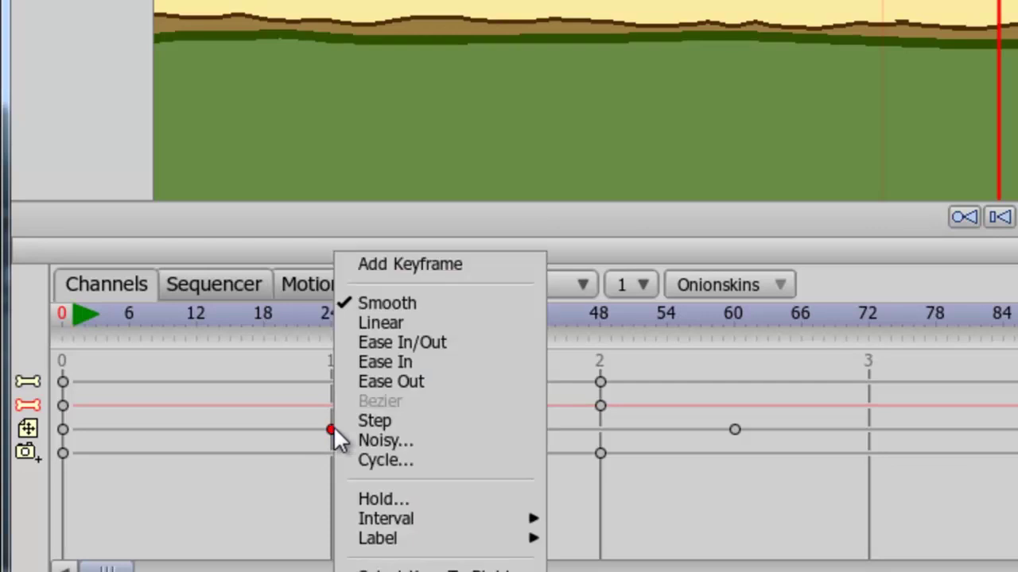
pyautogui.click(366, 493)
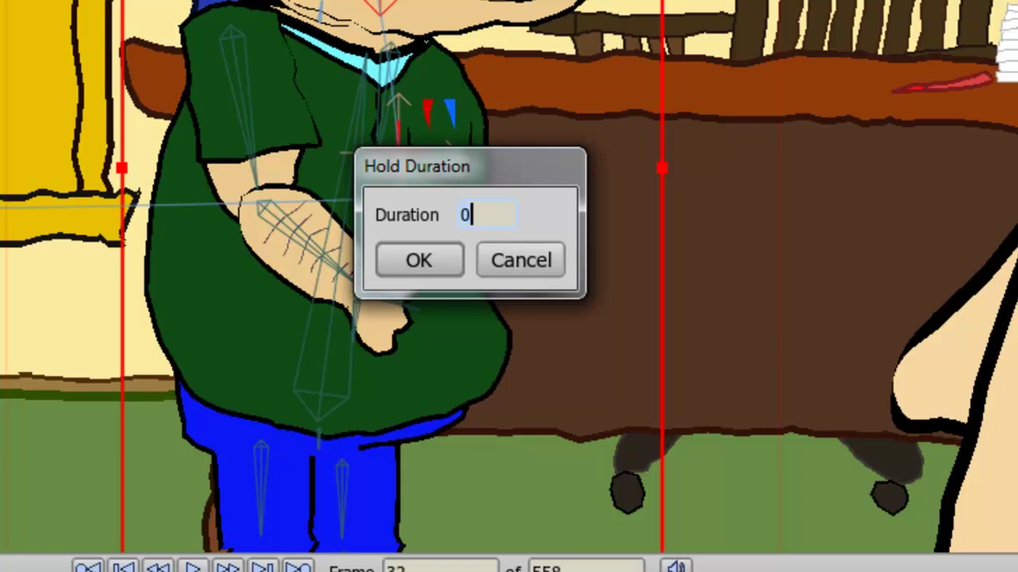
pyautogui.press('BackSpace')
pyautogui.write('10')
pyautogui.click(420, 262)
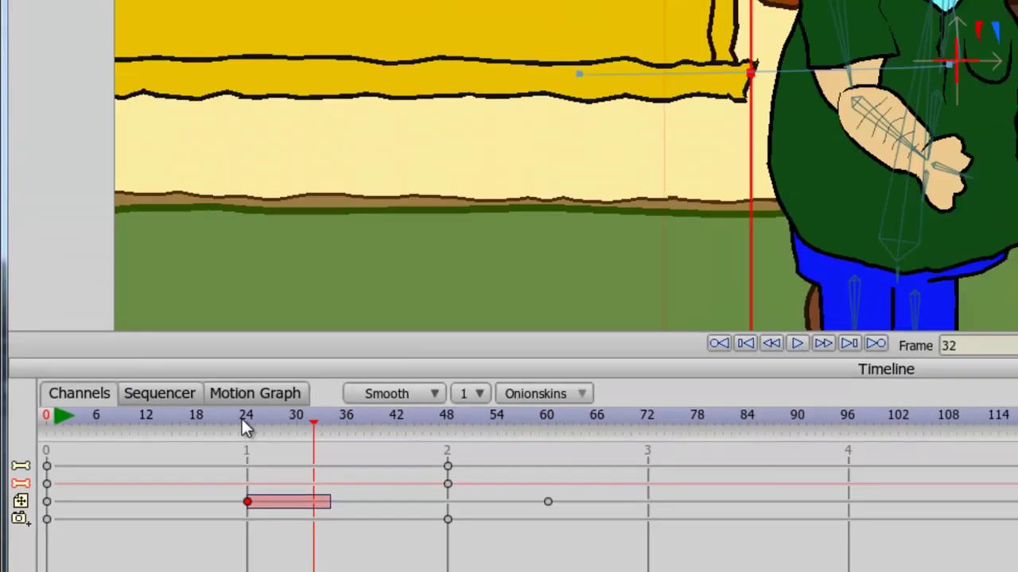
pyautogui.click(342, 338)
# Preview the hold around frames 25–33, then reset the frame-24 key's hold length to 0.
pyautogui.moveTo(170, 509); pyautogui.dragTo(367, 505)
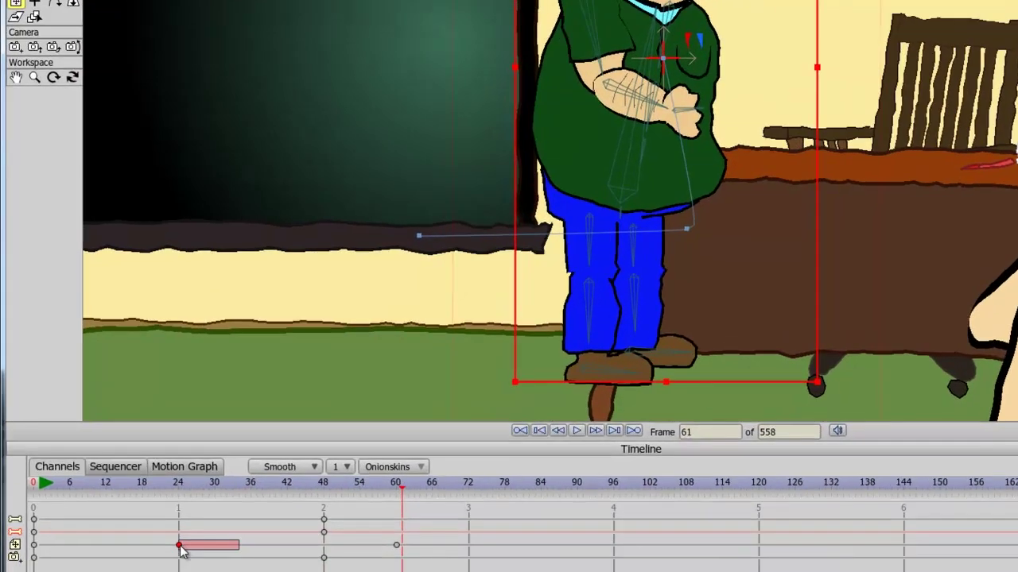
pyautogui.rightClick(163, 559)
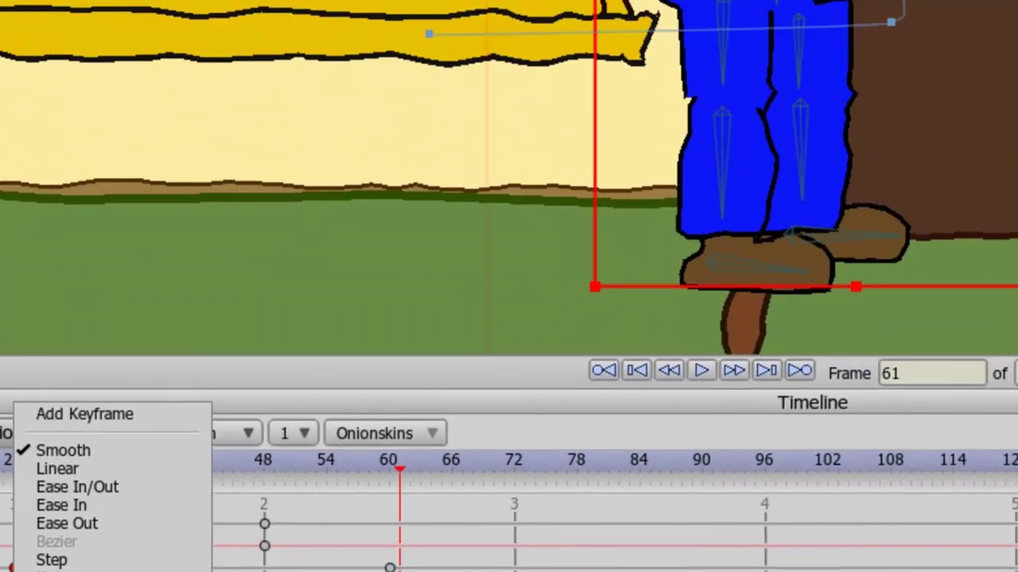
pyautogui.click(336, 511)
pyautogui.write('10')
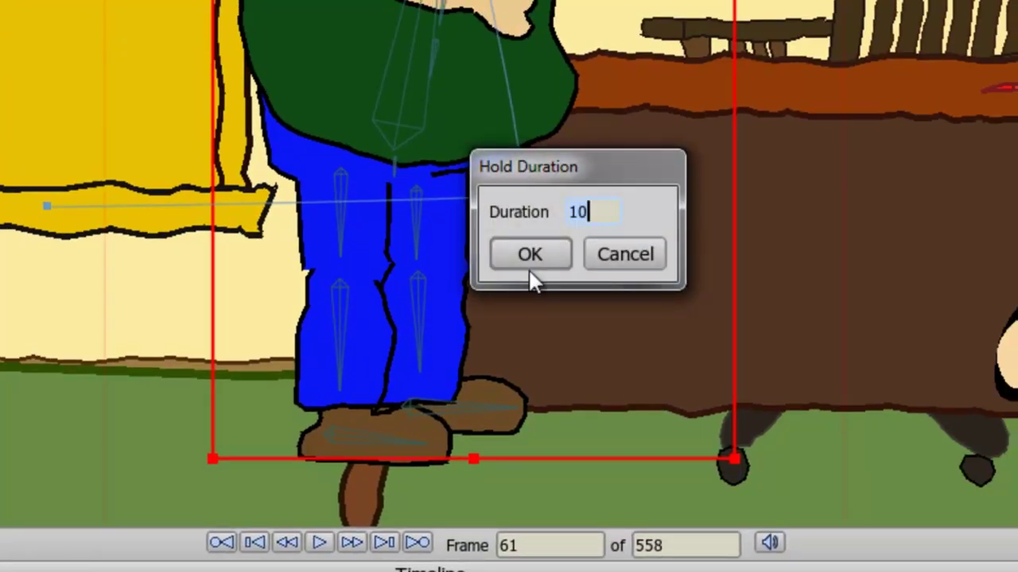
pyautogui.press('BackSpace')
pyautogui.press('BackSpace')
pyautogui.write('0')
pyautogui.click(532, 256)
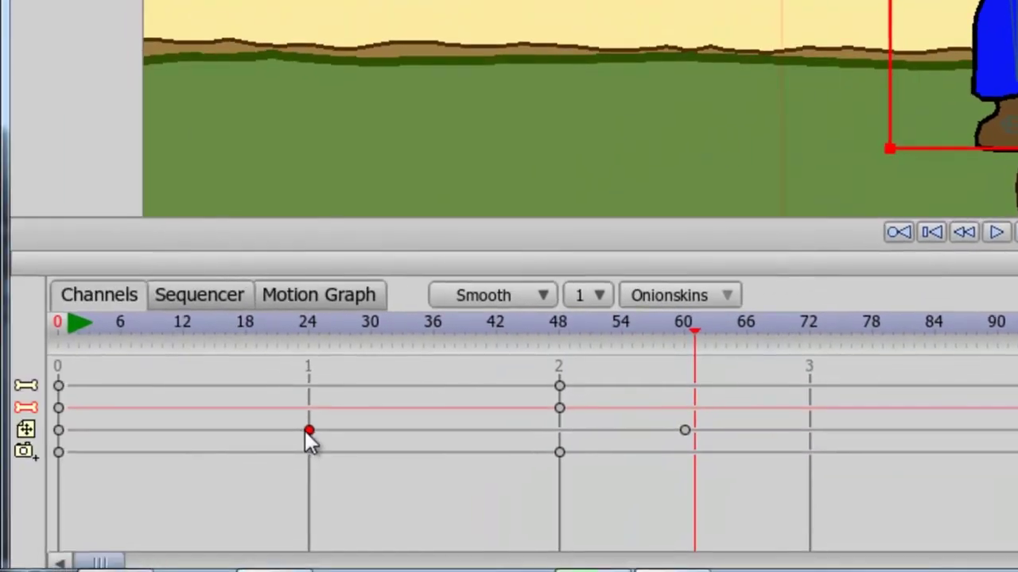
pyautogui.rightClick(308, 432)
pyautogui.moveTo(343, 510)
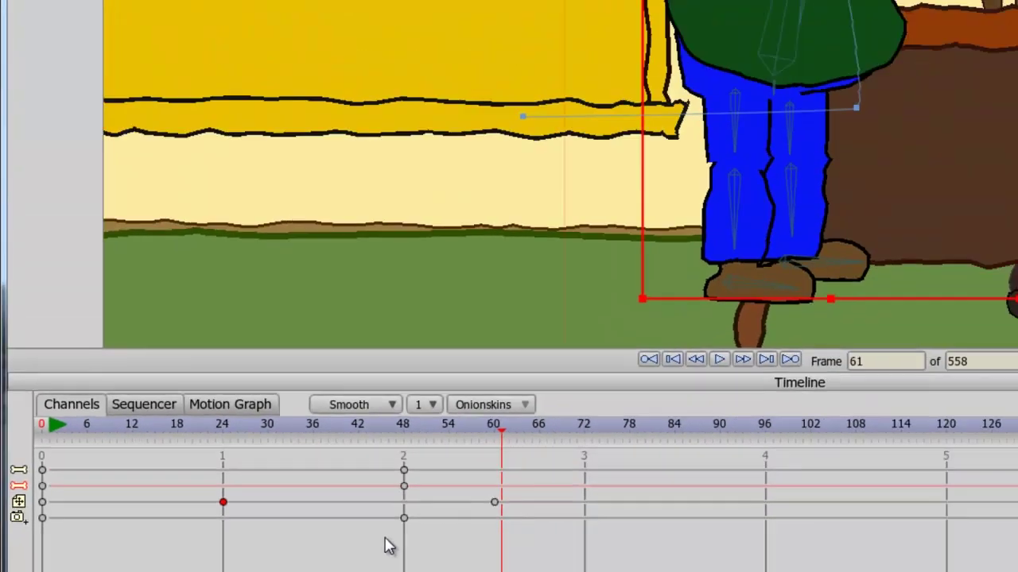
# Return to the start, play the animation and stop it around frame 56.
pyautogui.click(285, 326)
pyautogui.moveTo(162, 493); pyautogui.dragTo(90, 489)
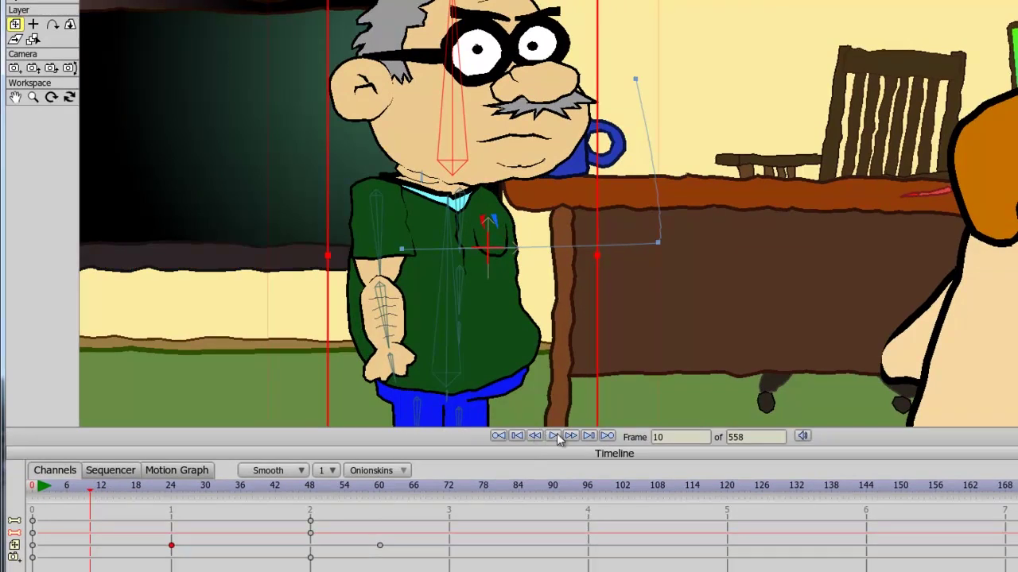
pyautogui.click(554, 437)
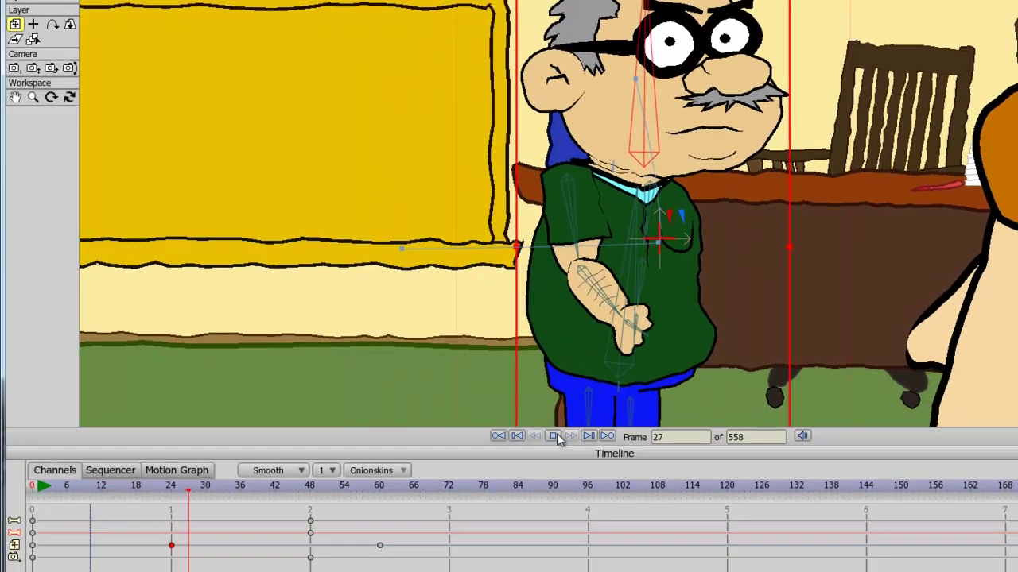
pyautogui.click(555, 436)
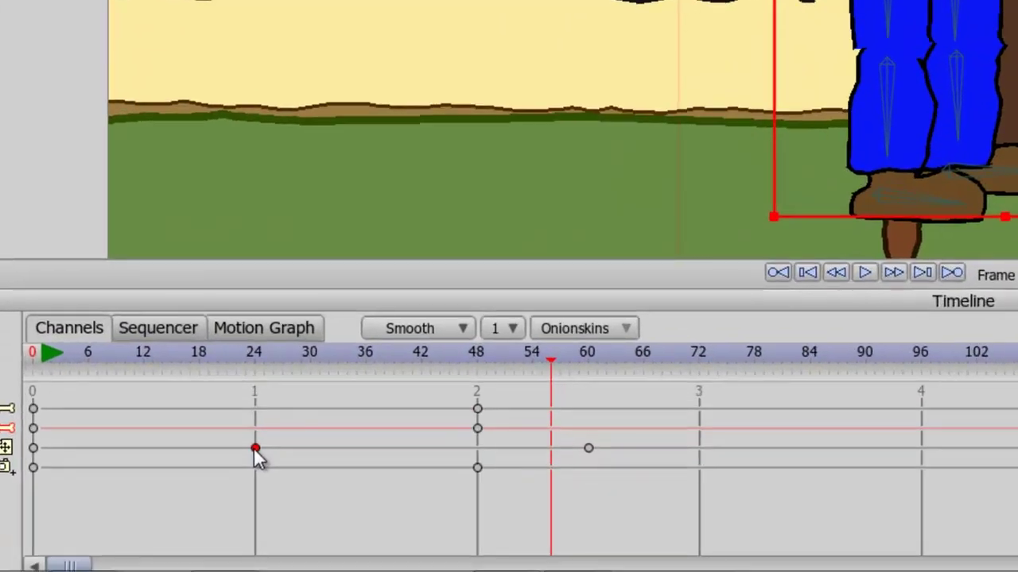
pyautogui.rightClick(171, 545)
pyautogui.moveTo(313, 531)
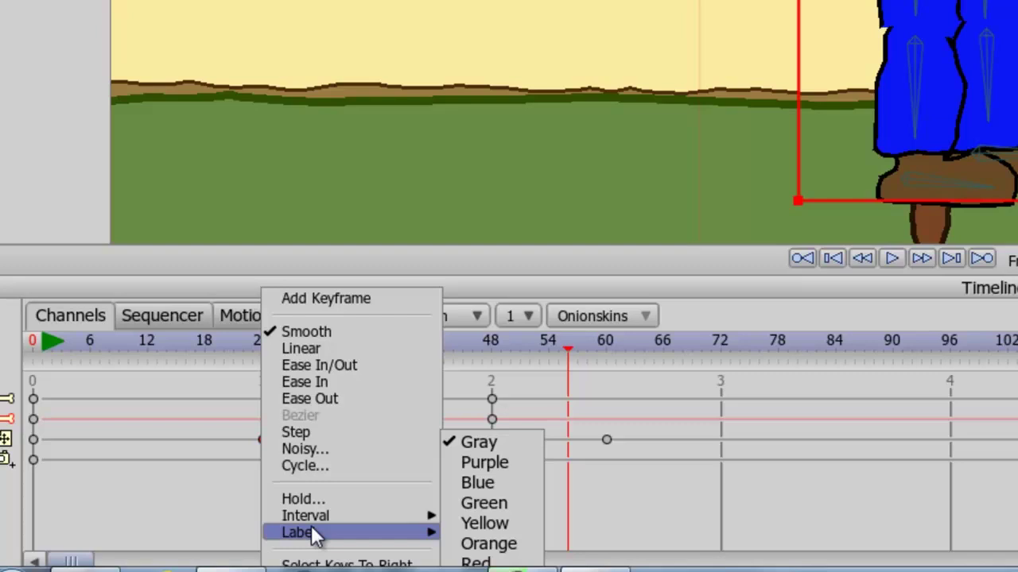
pyautogui.click(198, 510)
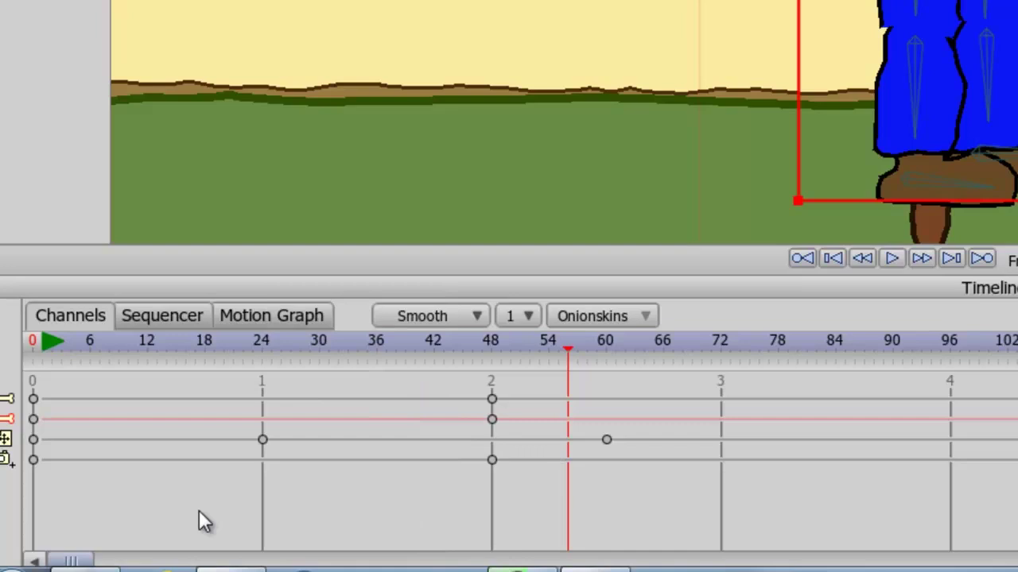
pyautogui.click(476, 315)
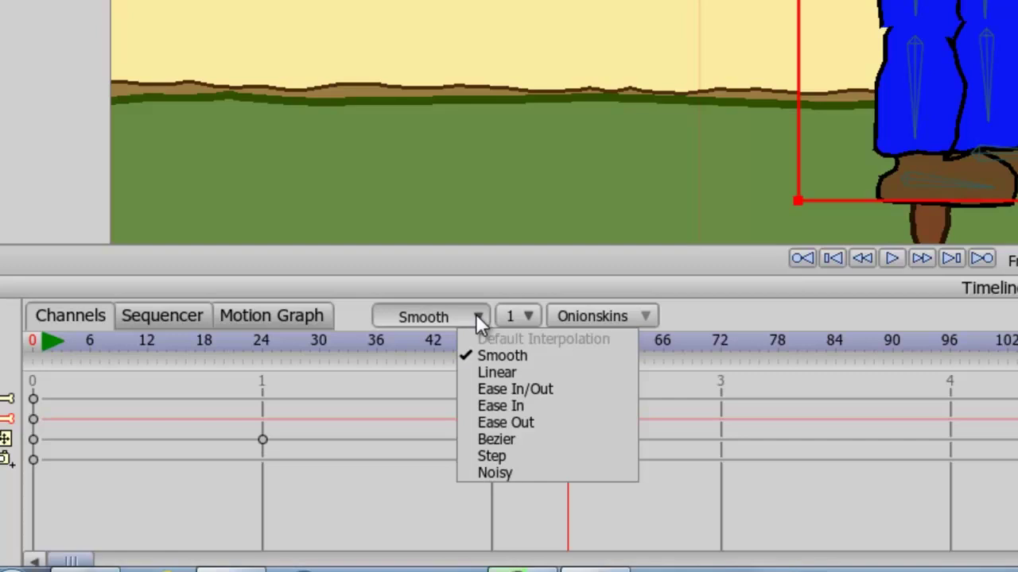
pyautogui.click(531, 293)
pyautogui.click(529, 316)
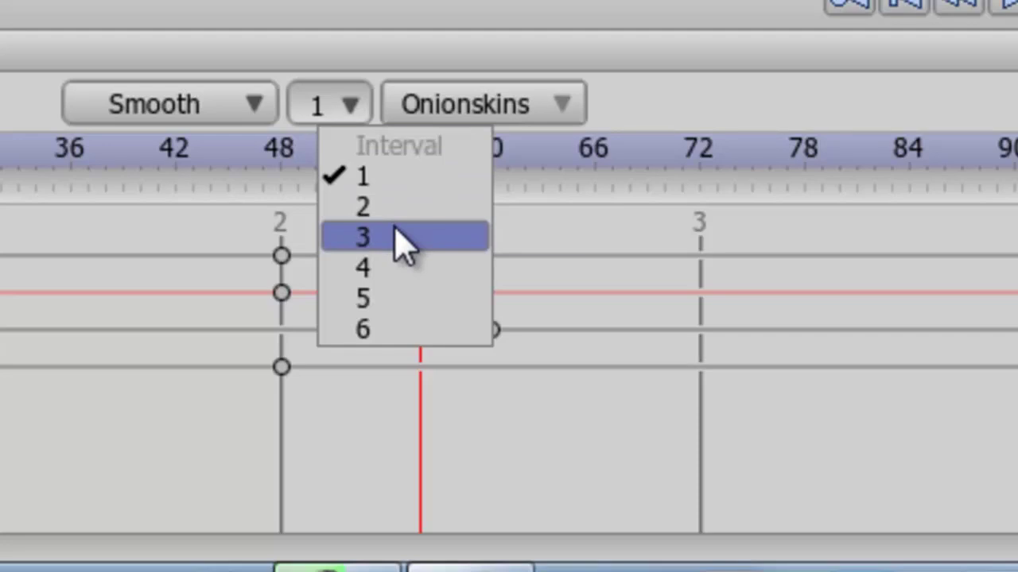
pyautogui.click(352, 55)
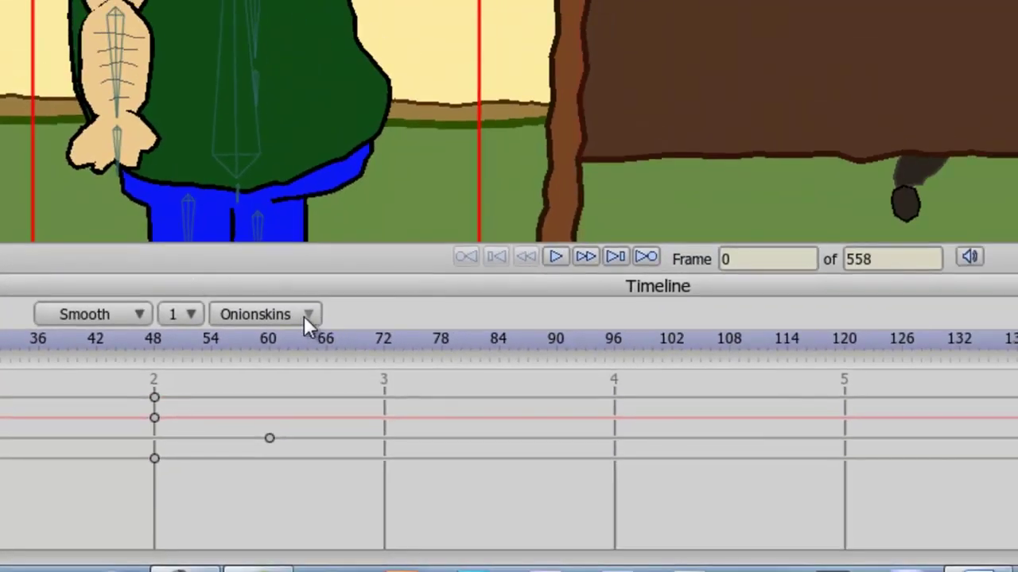
# Enable onion skins in the Onionskins options.
pyautogui.click(309, 318)
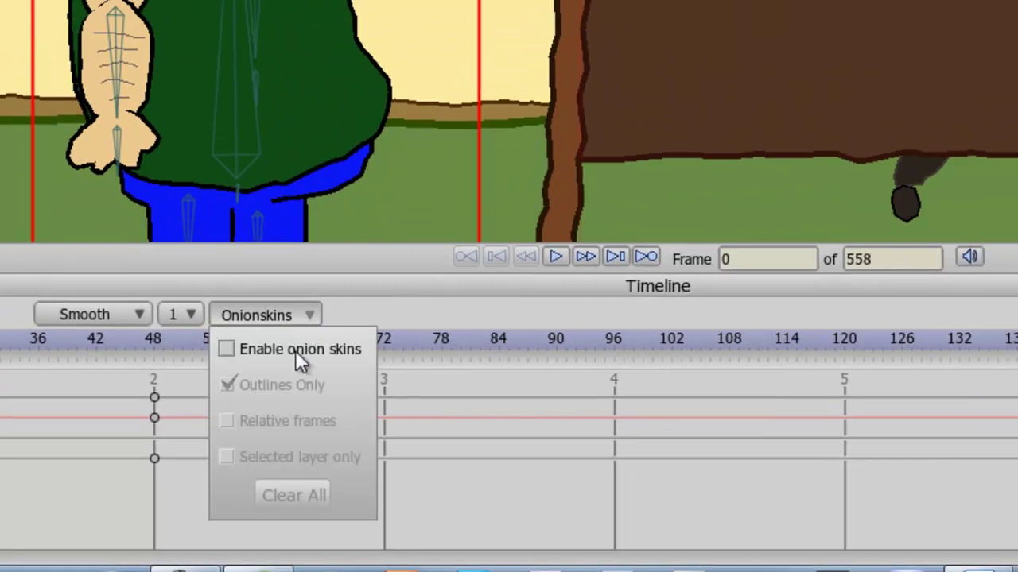
pyautogui.click(295, 350)
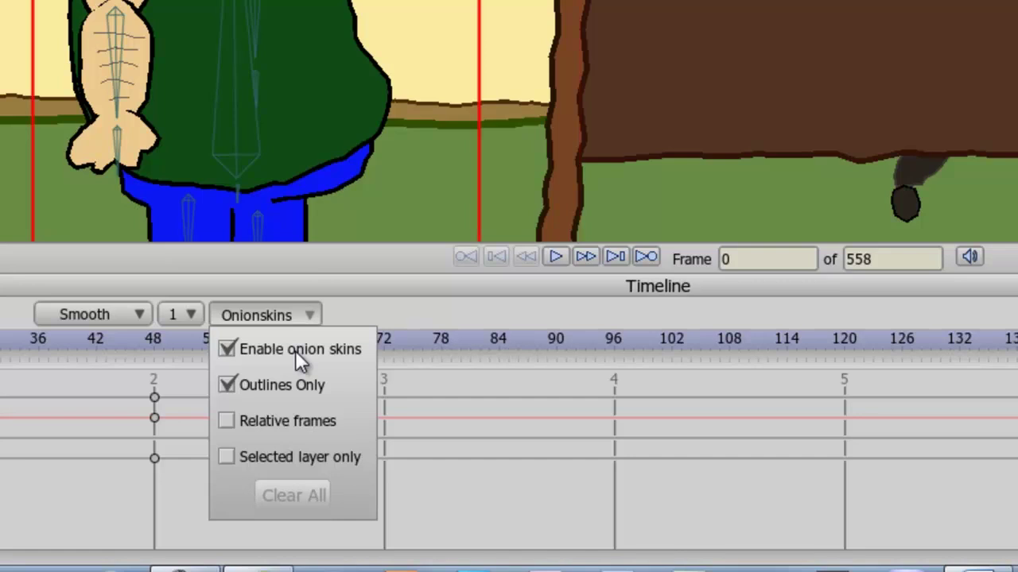
pyautogui.click(427, 307)
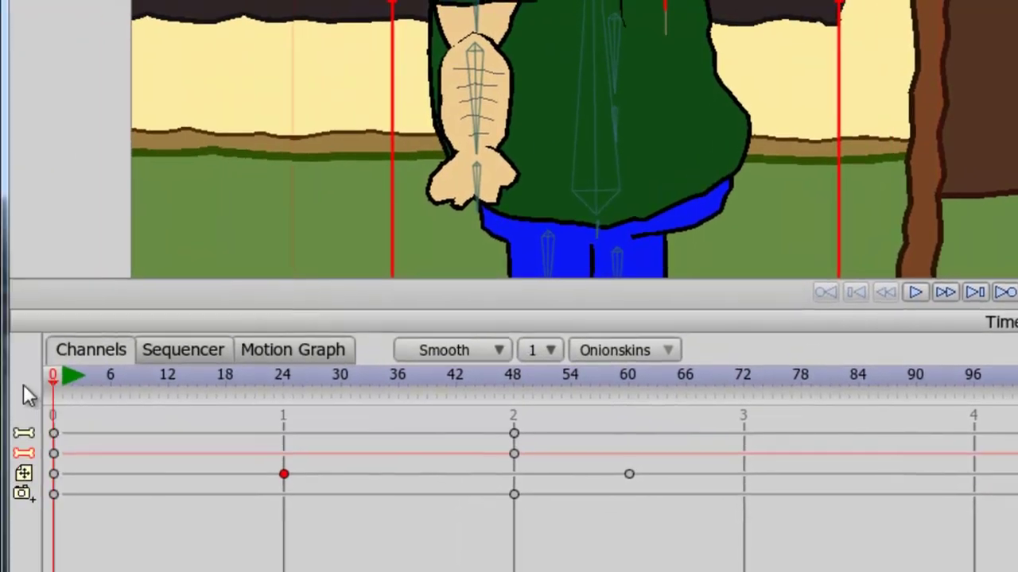
# Mark frames 6, 12, 18, 24, 30 and 36 as onion-skin frames on the timeline ruler.
pyautogui.click(95, 393)
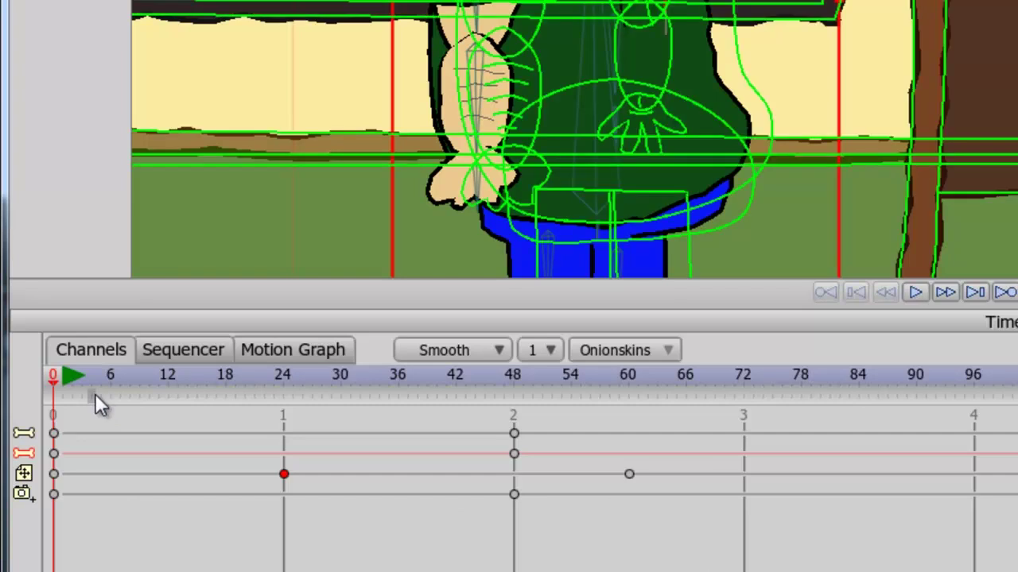
pyautogui.click(163, 393)
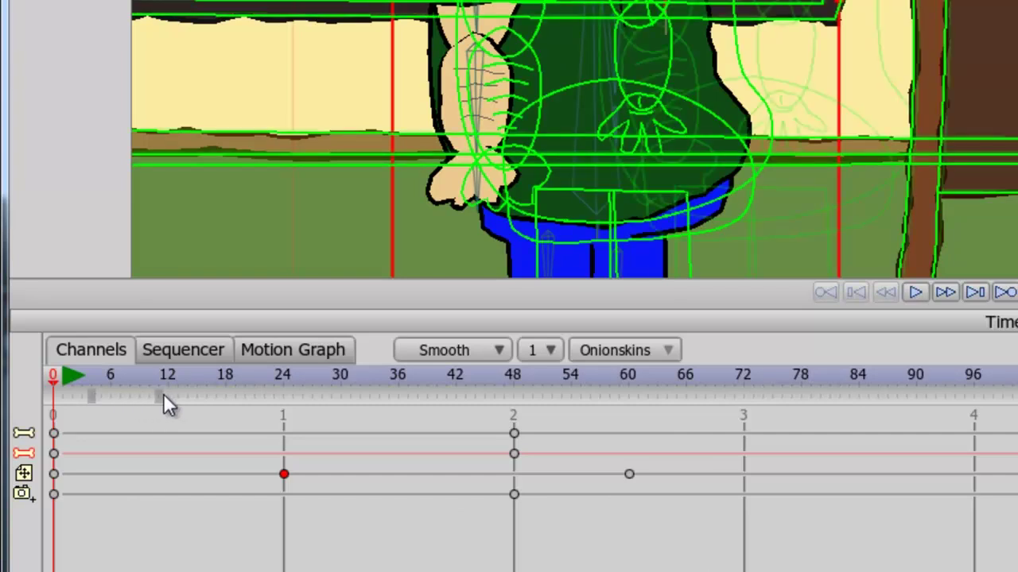
pyautogui.click(220, 394)
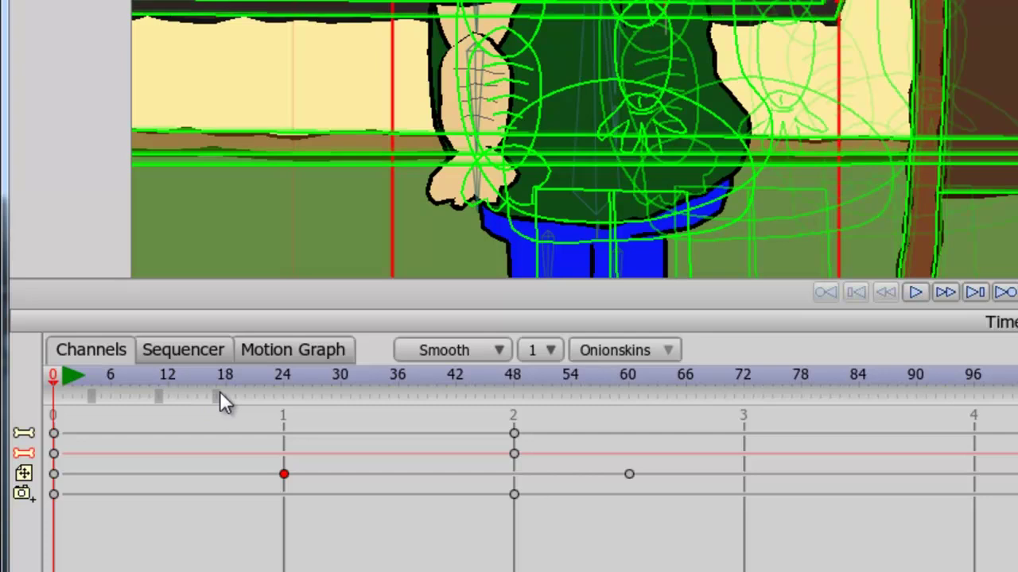
pyautogui.click(295, 394)
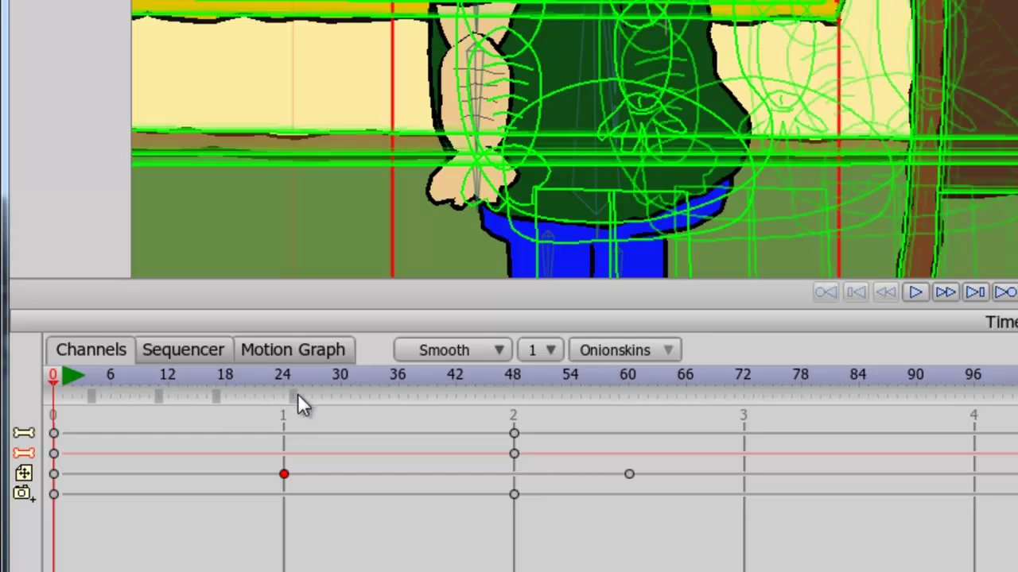
pyautogui.click(353, 395)
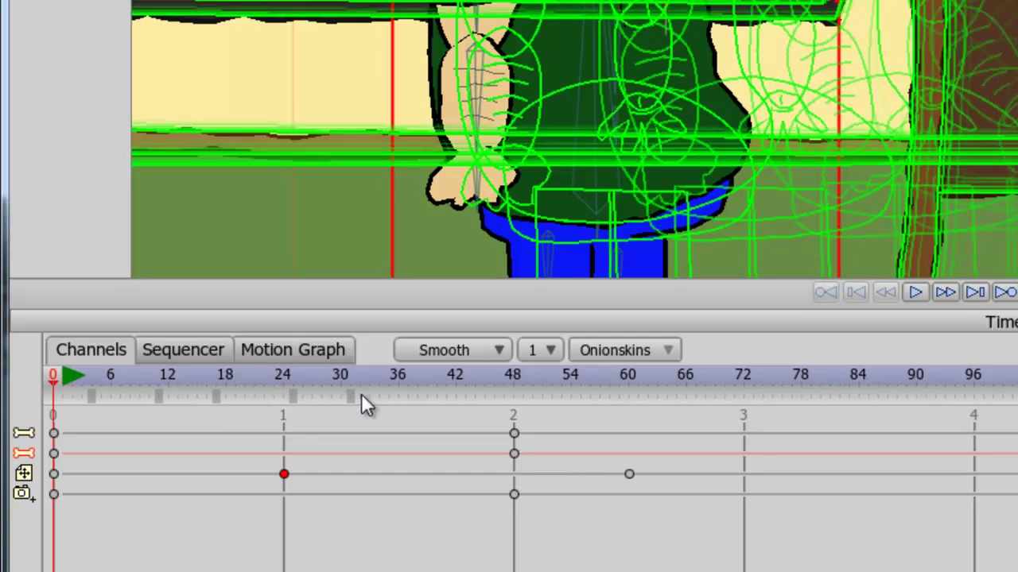
pyautogui.click(421, 395)
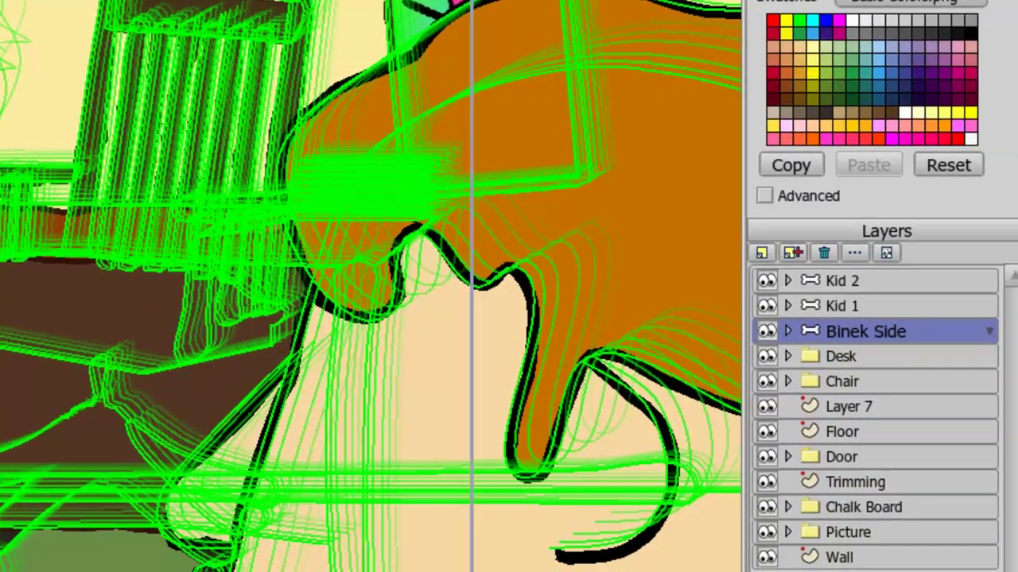
# Solo the Binek Side layer with its visibility eye, hiding all other layers.
pyautogui.keyDown('alt'); pyautogui.click(767, 332); pyautogui.keyUp('alt')
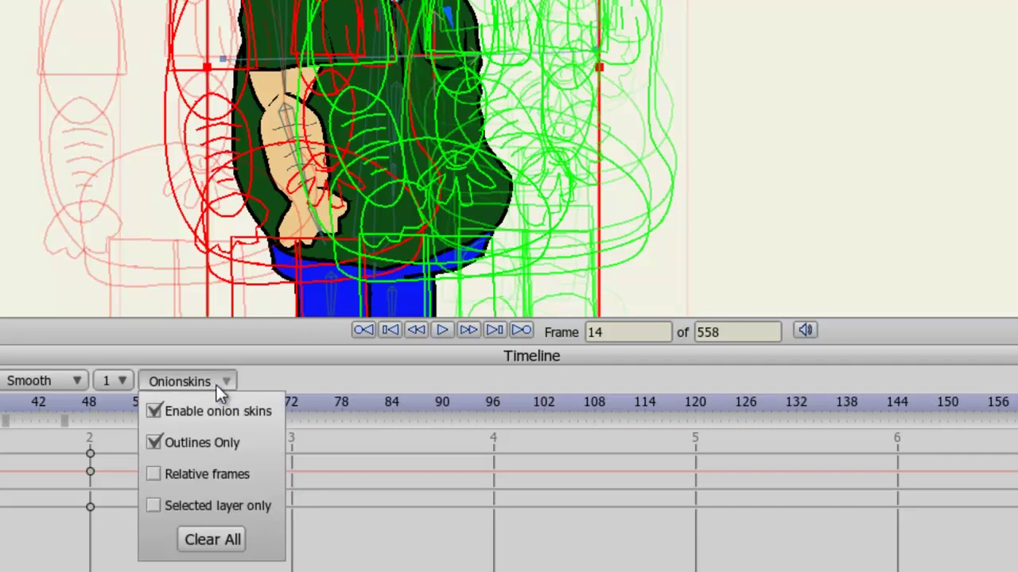
# Show onion skins as filled shapes with relative frames, scrubbing to frames 19, 46 and back to 17.
pyautogui.click(195, 443)
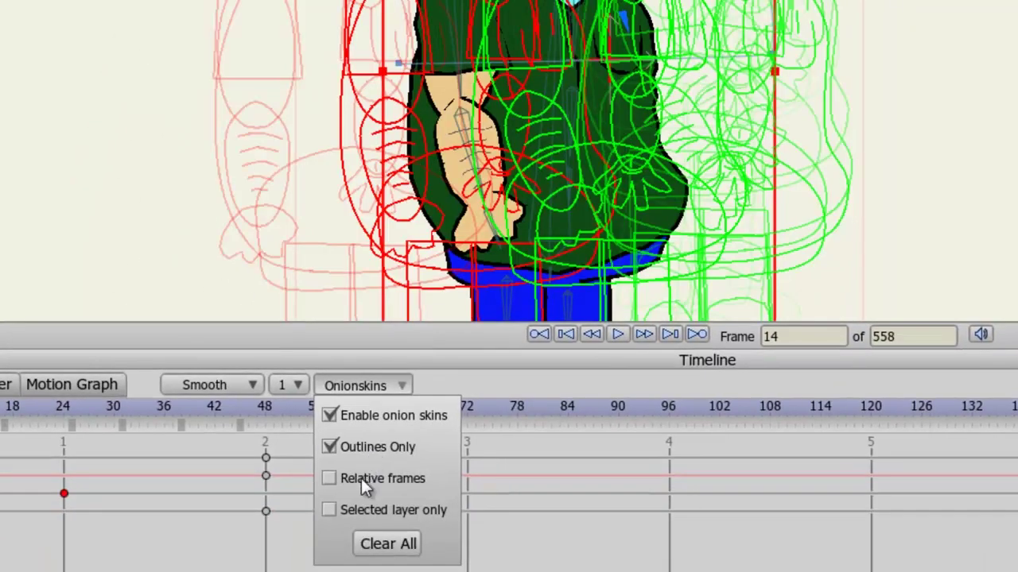
pyautogui.click(361, 479)
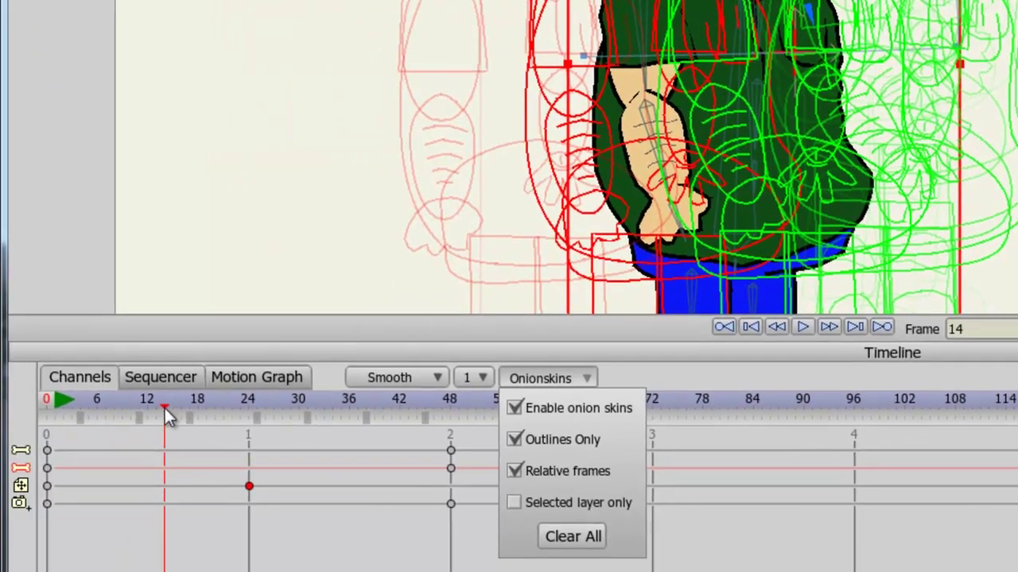
pyautogui.moveTo(165, 408); pyautogui.dragTo(206, 410)
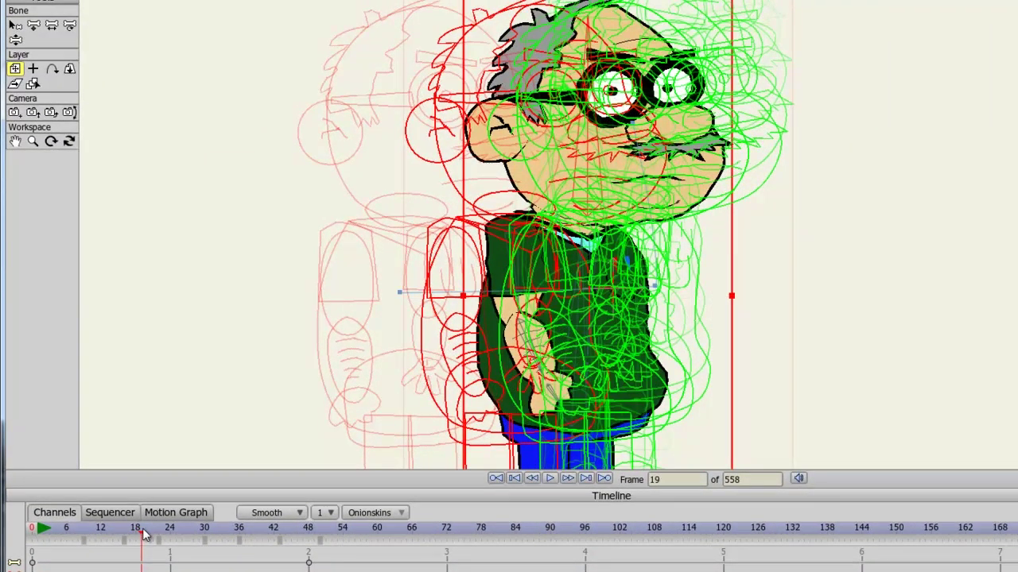
pyautogui.moveTo(144, 535); pyautogui.dragTo(298, 540)
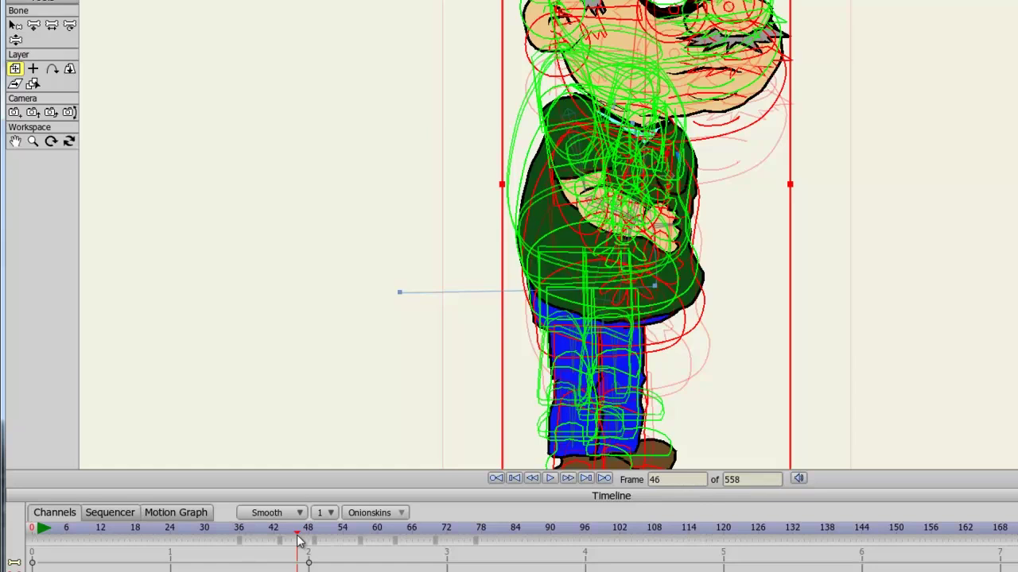
pyautogui.moveTo(298, 541); pyautogui.dragTo(131, 540)
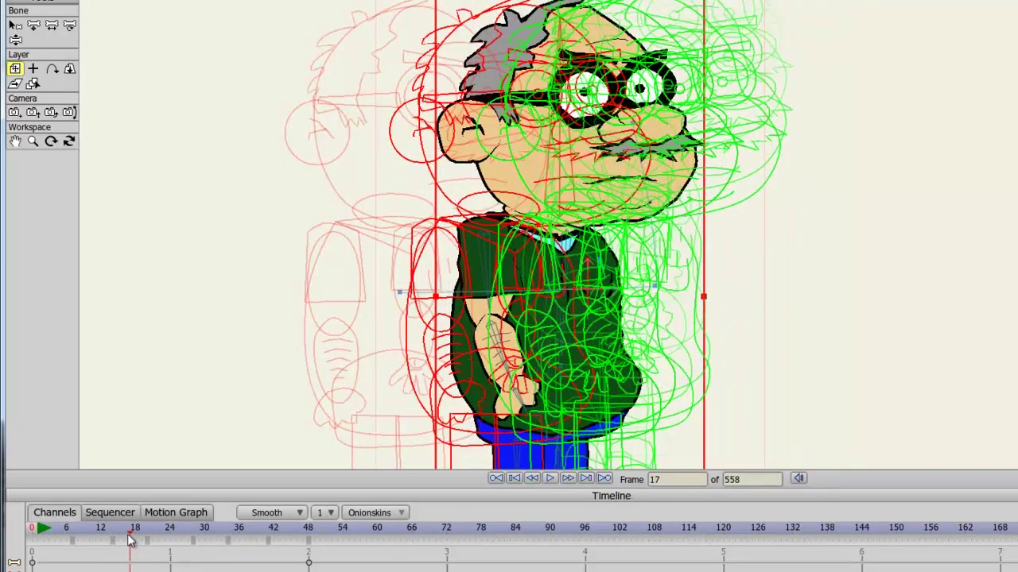
# Disable onion skins in the Onionskins options.
pyautogui.click(401, 514)
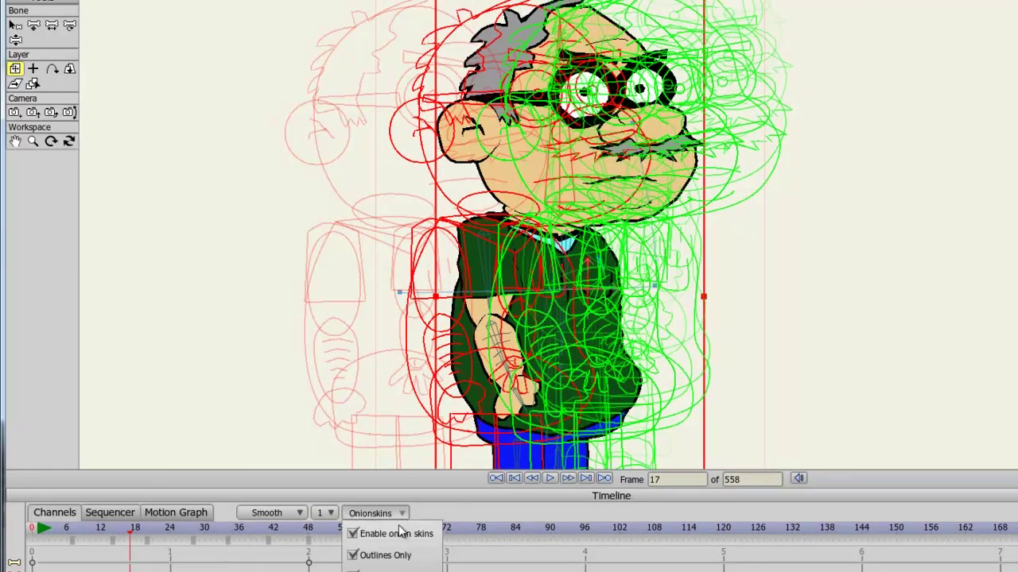
pyautogui.click(400, 537)
pyautogui.click(429, 511)
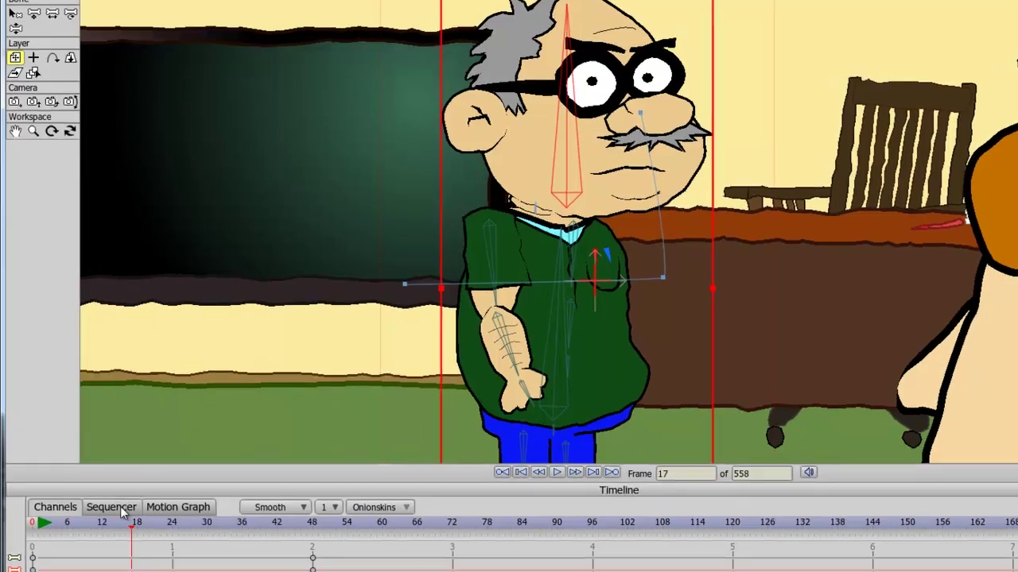
pyautogui.click(120, 514)
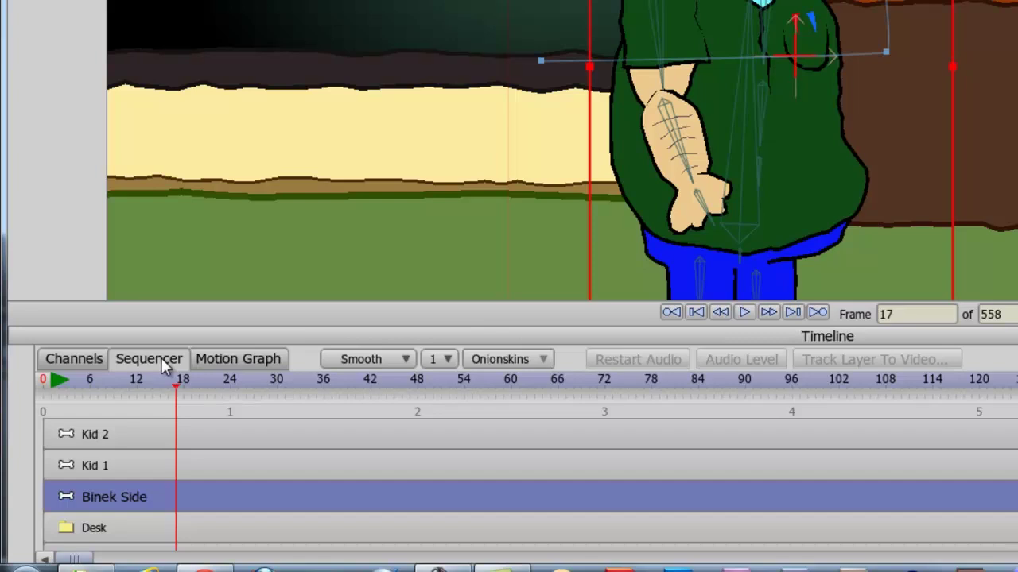
pyautogui.click(81, 358)
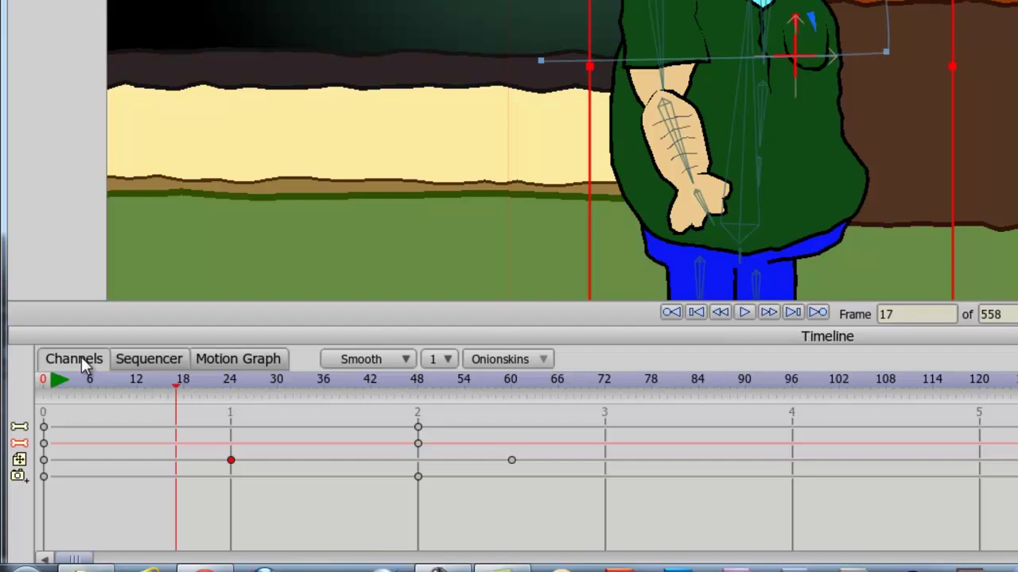
pyautogui.moveTo(84, 384); pyautogui.dragTo(181, 394)
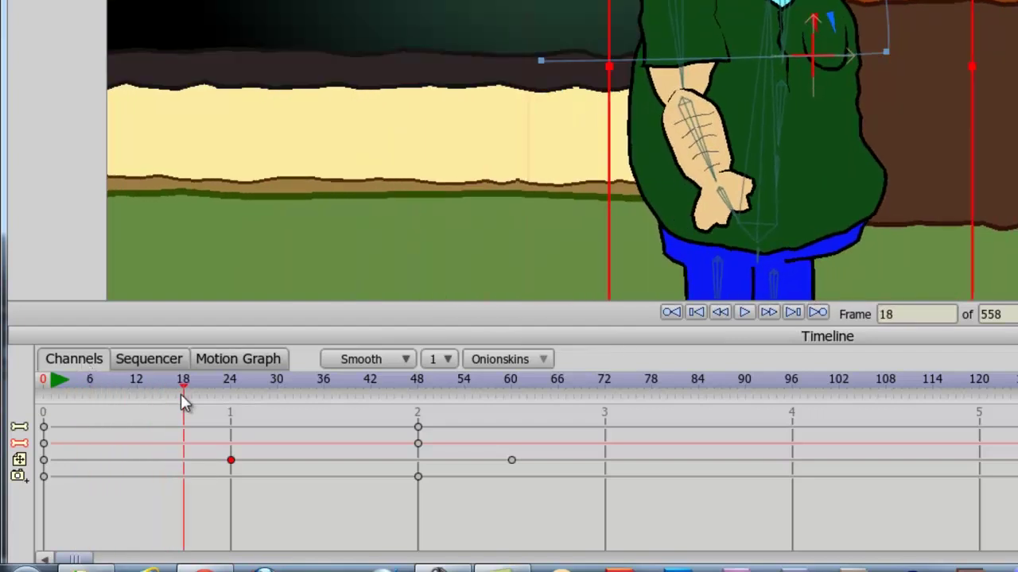
pyautogui.click(232, 380)
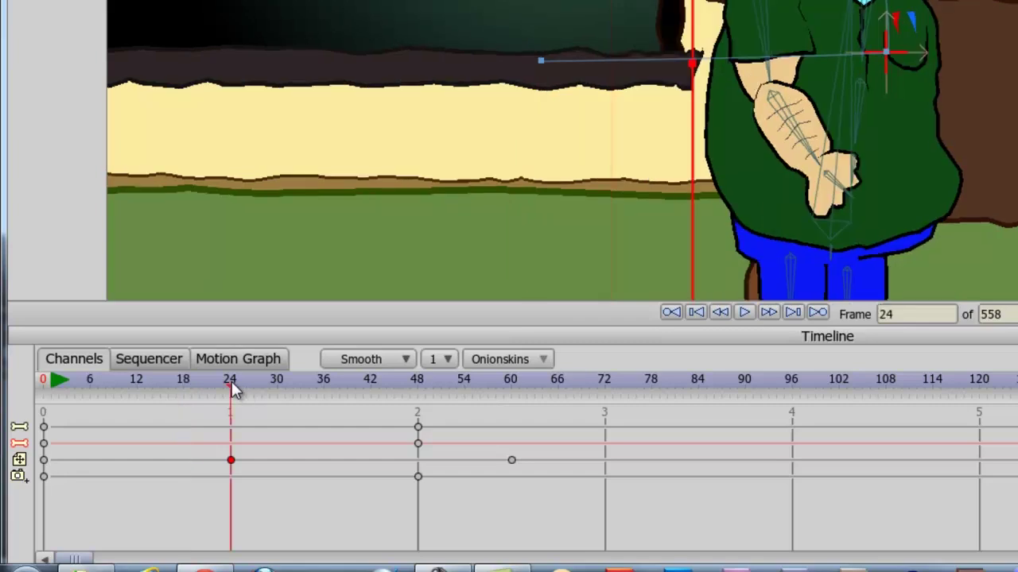
# In the Sequencer view, drag the Binek Side bar to start at frame 24 and scrub to check it.
pyautogui.click(150, 358)
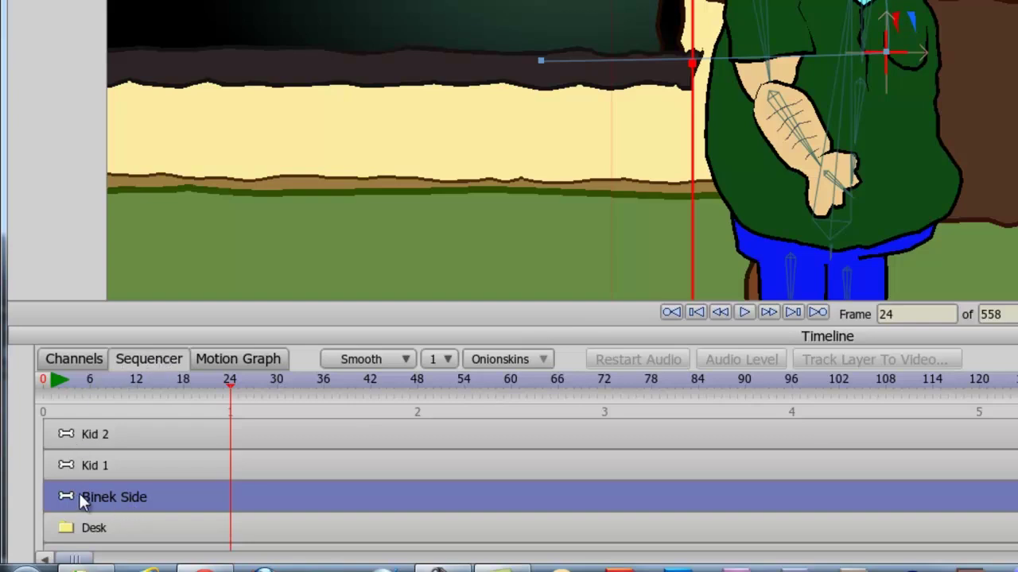
pyautogui.moveTo(61, 497); pyautogui.dragTo(244, 493)
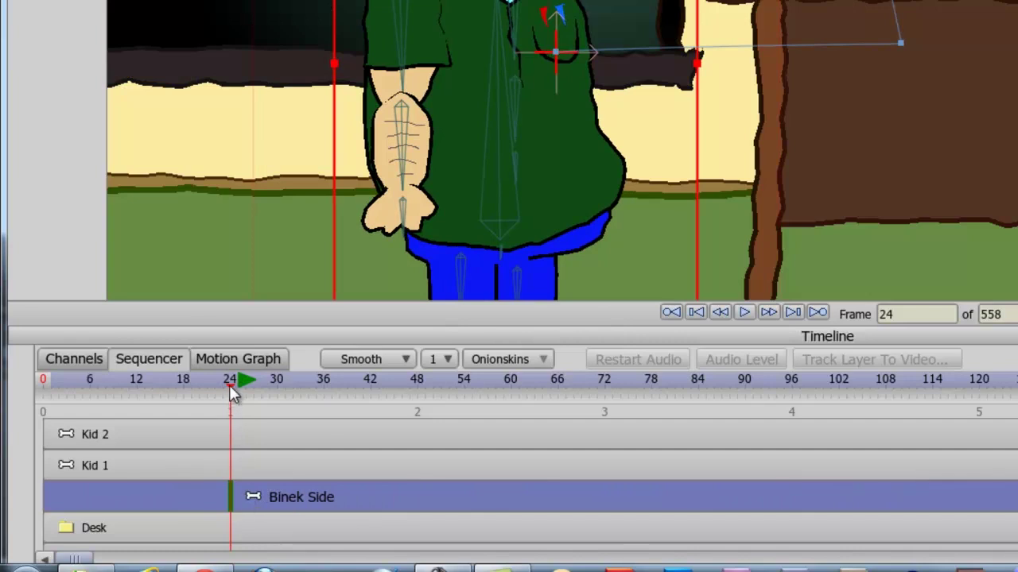
pyautogui.moveTo(230, 394); pyautogui.dragTo(358, 403)
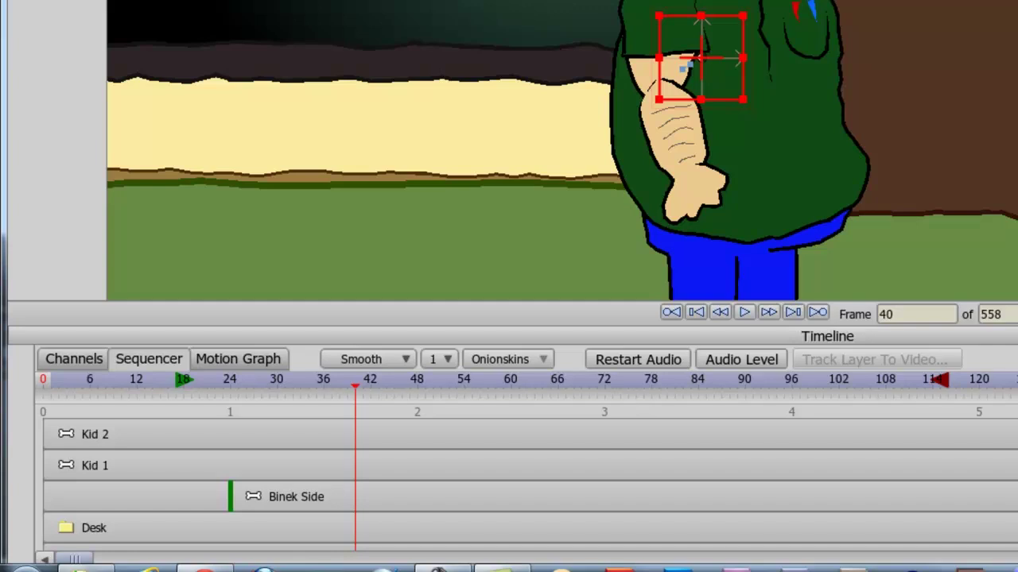
pyautogui.scroll(-5, 524, 485)
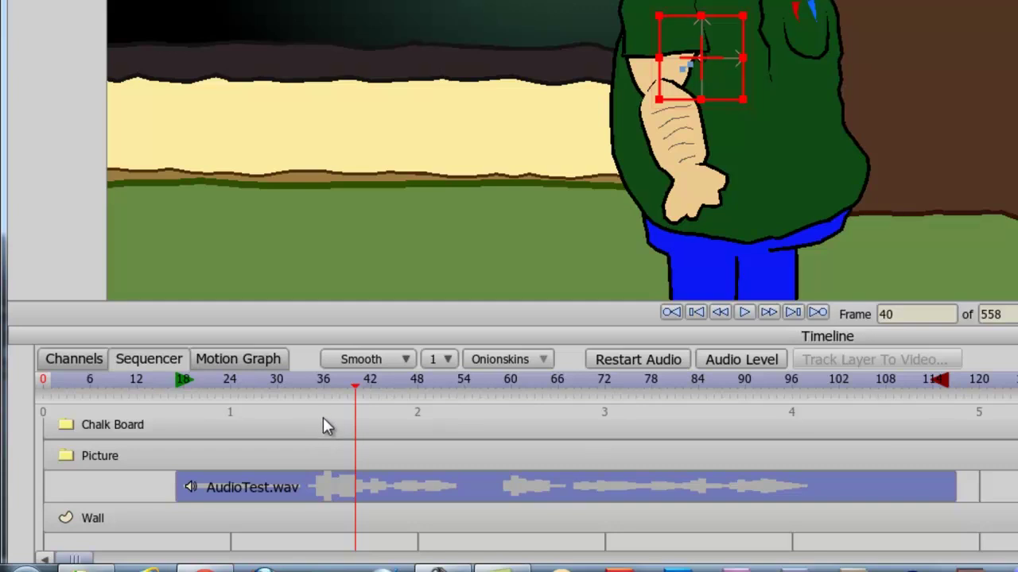
# Shift the AudioTest.wav clip to start at frame 72, then delete that audio track.
pyautogui.click(607, 380)
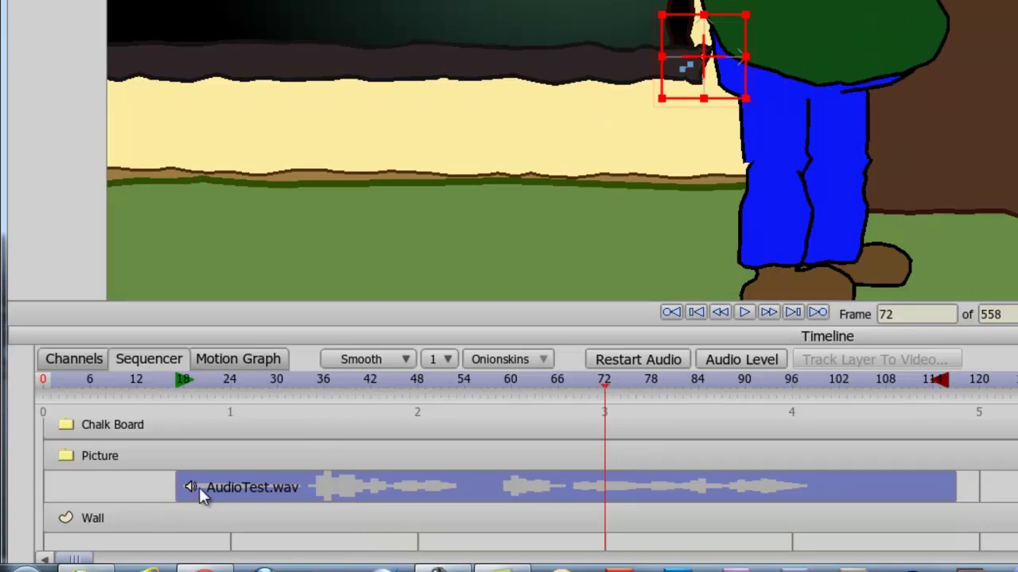
pyautogui.moveTo(199, 488); pyautogui.dragTo(632, 487)
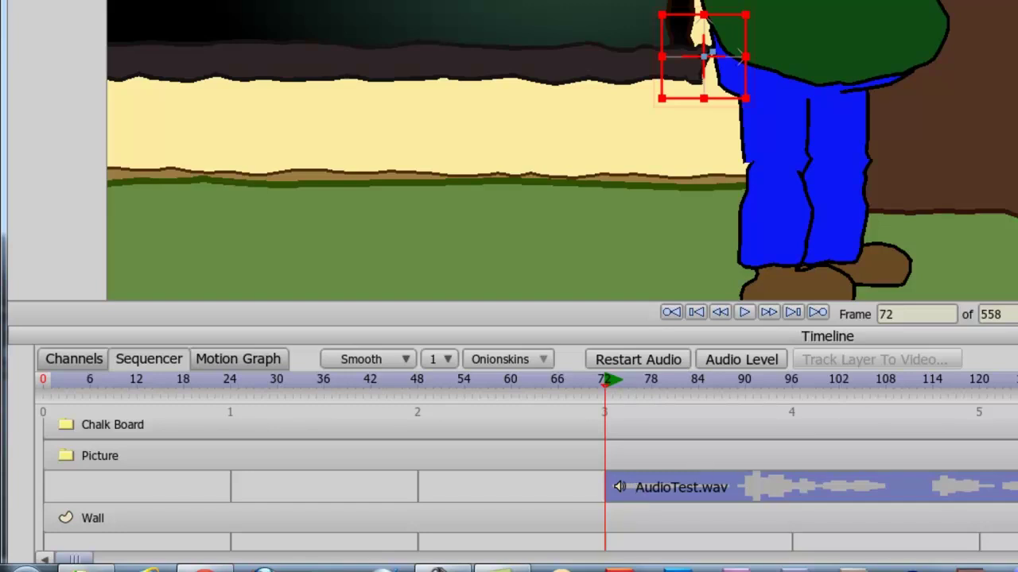
pyautogui.press('Delete')
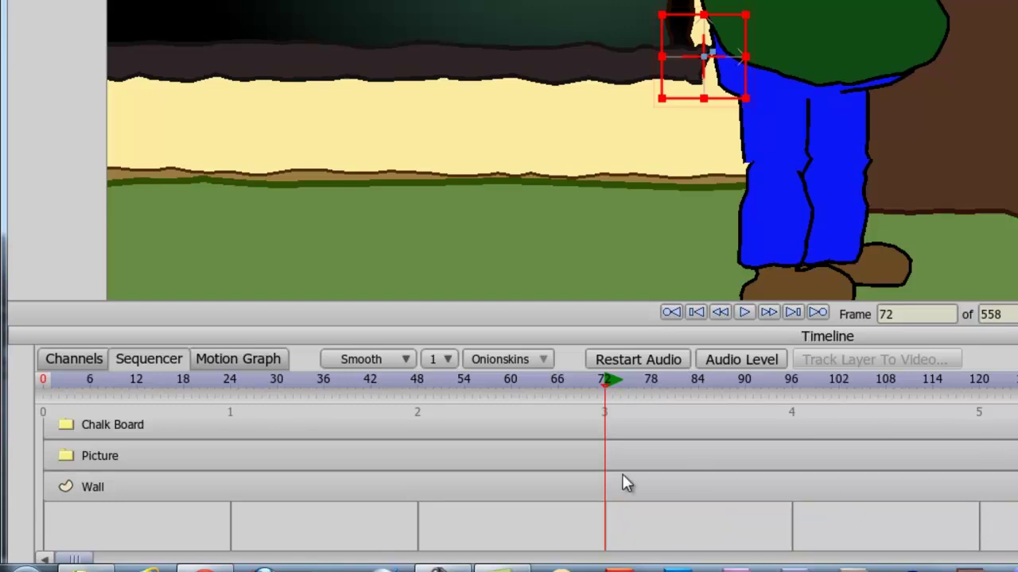
# Open the Motion Graph for the Binek Side layer with its Layer Translation curves shown.
pyautogui.click(263, 362)
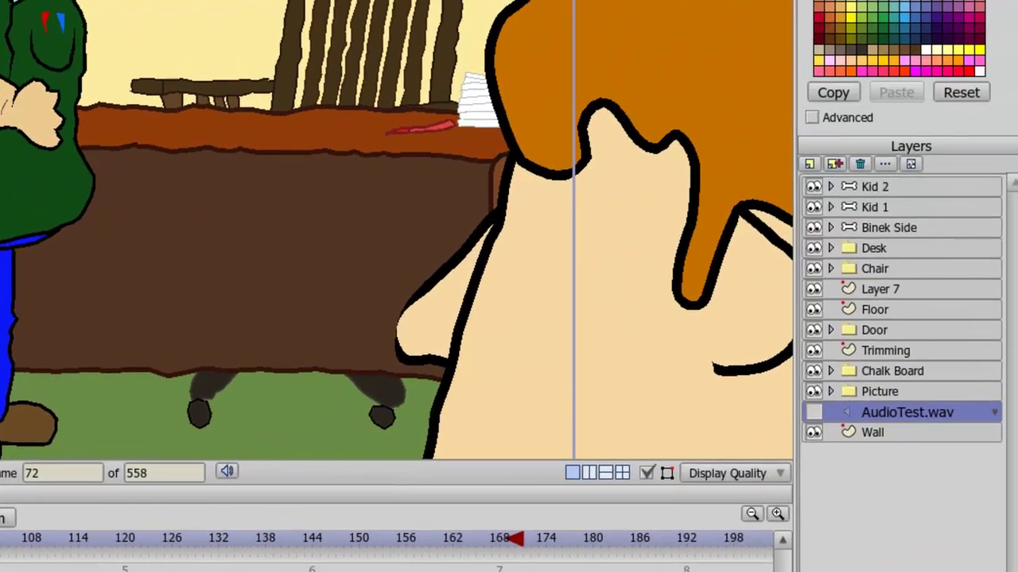
pyautogui.click(867, 229)
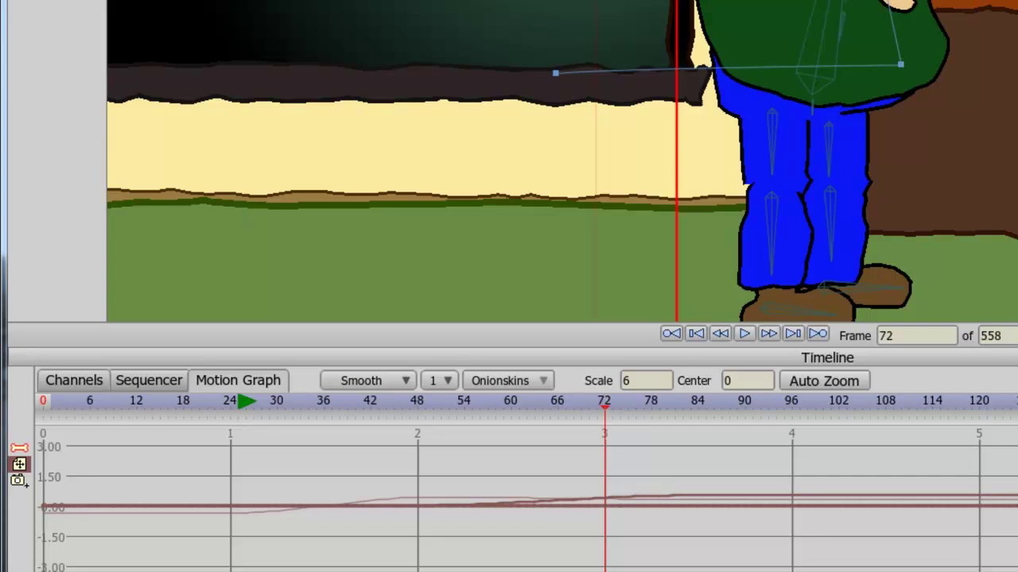
pyautogui.click(19, 465)
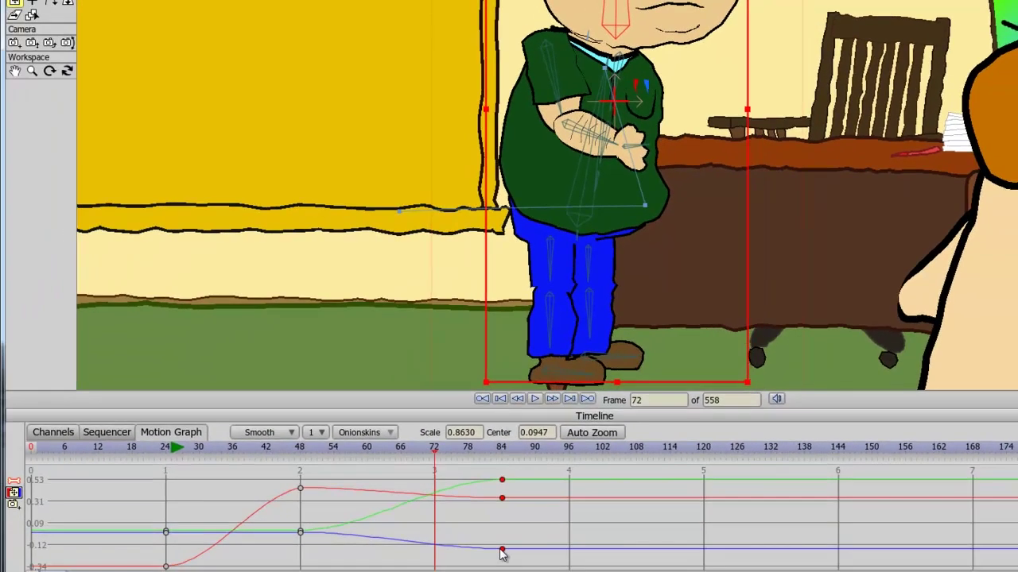
# Nudge the blue curve's end key up and down, then move the three end keys to frame 72.
pyautogui.moveTo(502, 549); pyautogui.dragTo(503, 540)
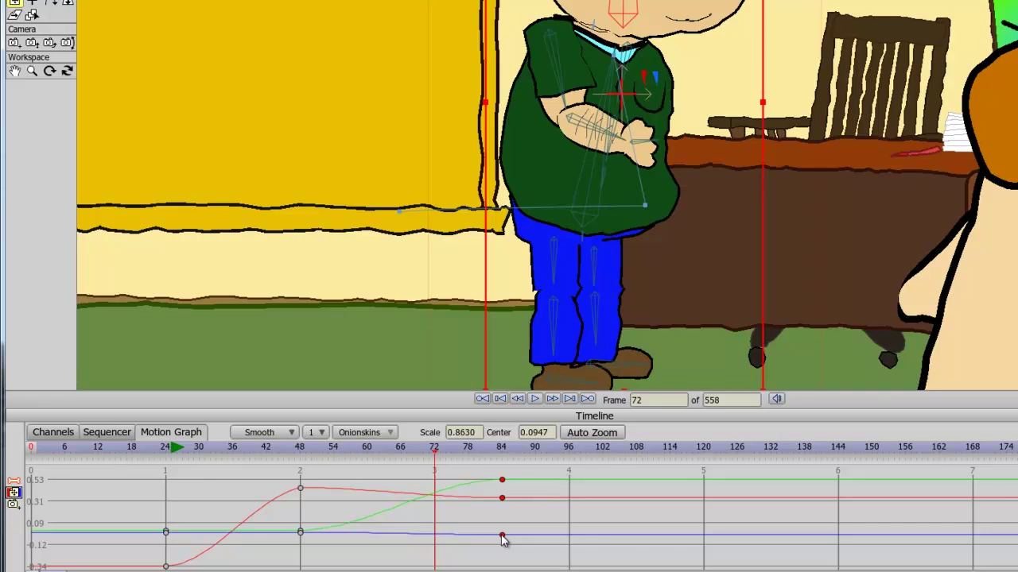
pyautogui.moveTo(502, 540)
pyautogui.mouseDown()
pyautogui.moveTo(498, 483)
pyautogui.moveTo(498, 550)
pyautogui.mouseUp()
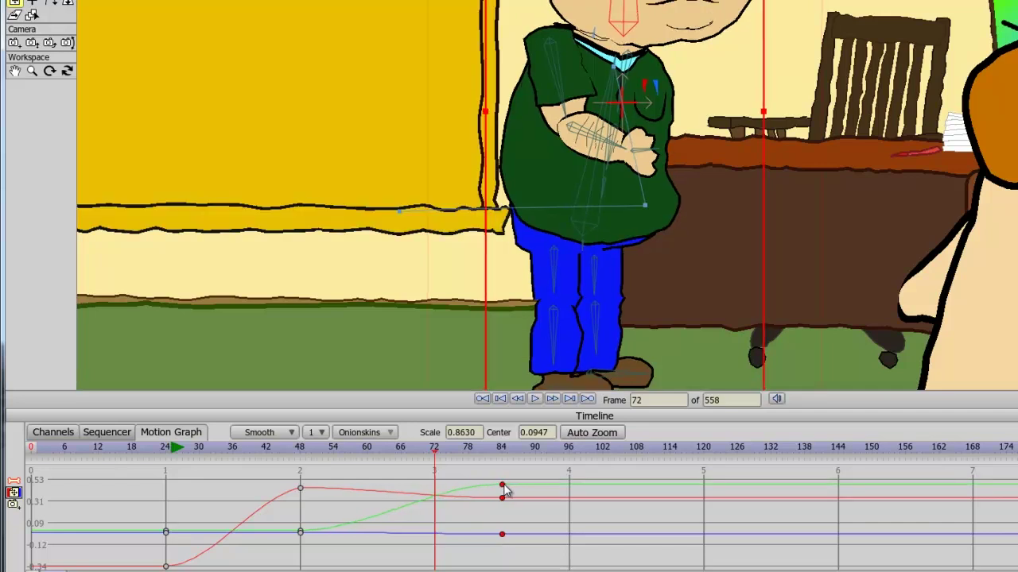
pyautogui.moveTo(498, 481); pyautogui.dragTo(442, 507)
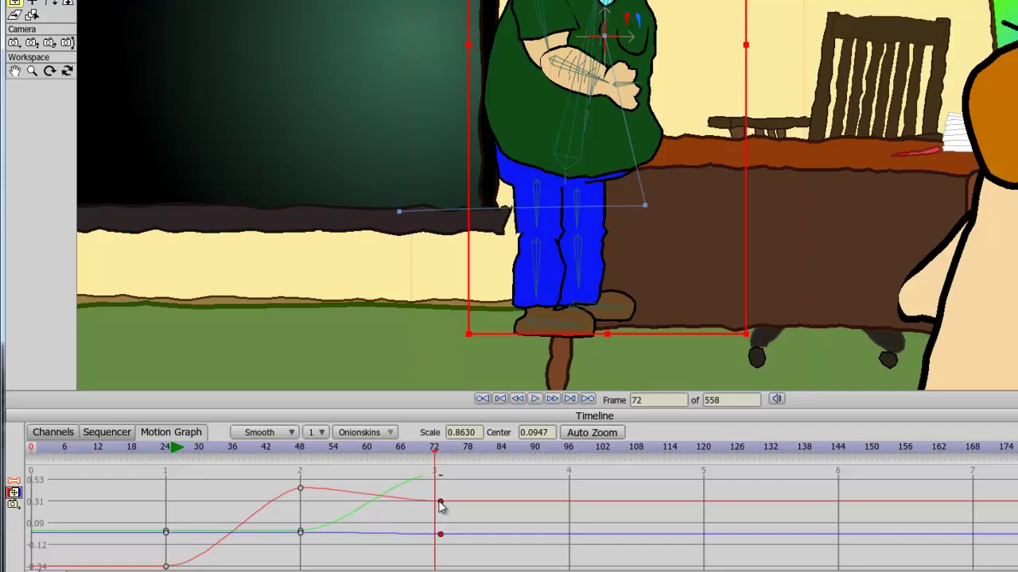
pyautogui.scroll(-1, 479, 504)
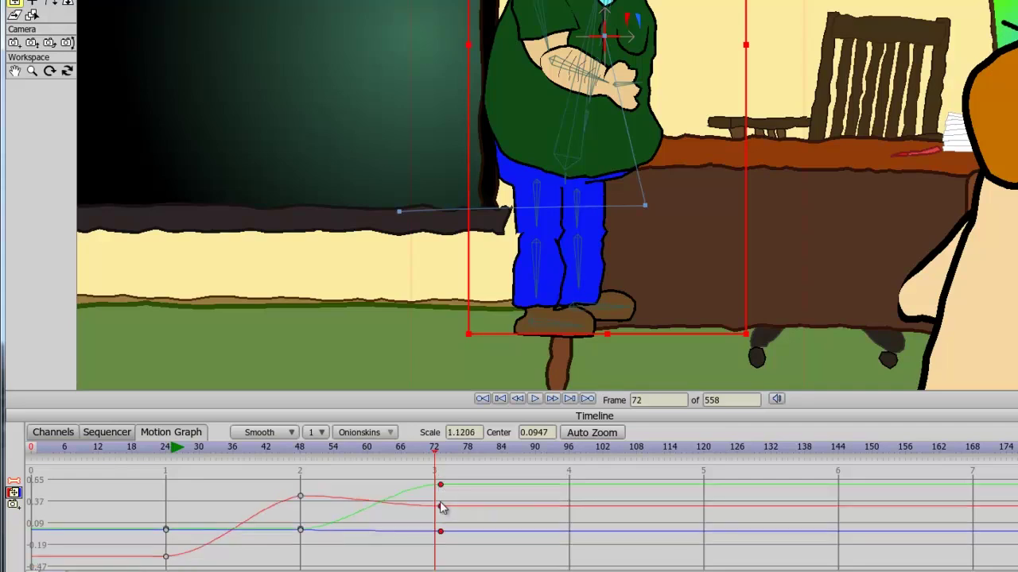
# Return to the Channels view, rewind to frame 0, and play then stop the animation.
pyautogui.click(53, 433)
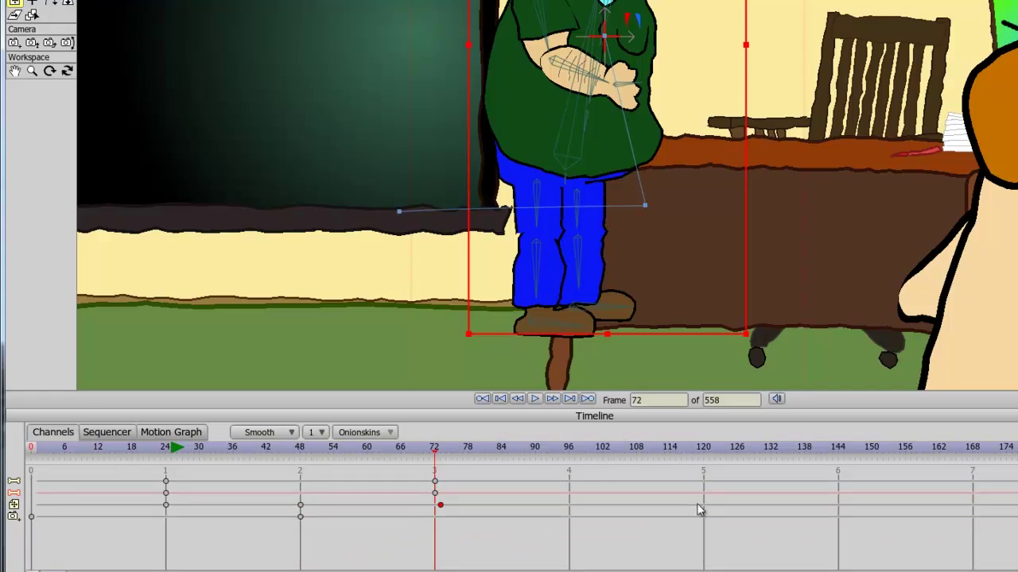
pyautogui.click(33, 451)
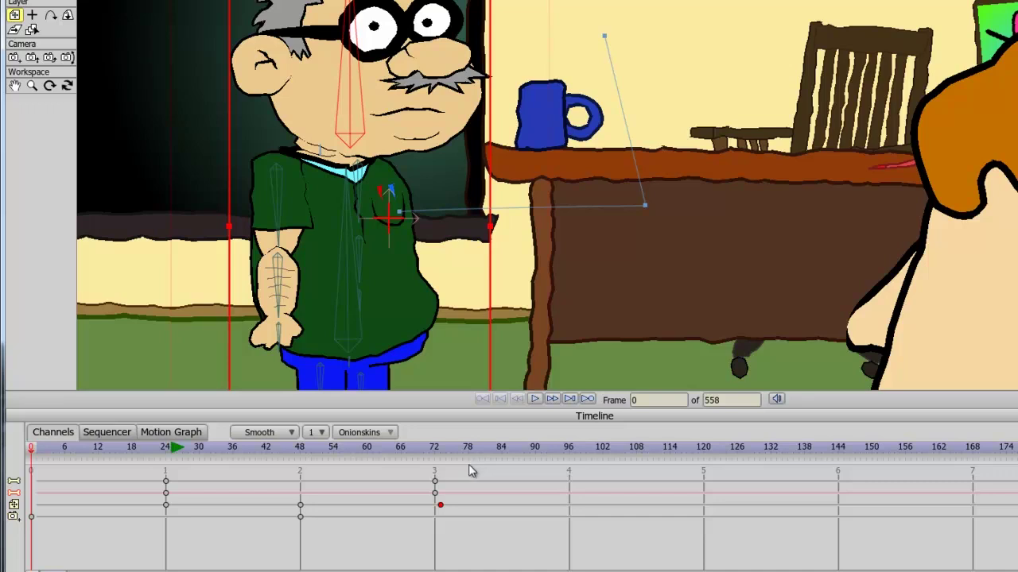
pyautogui.click(534, 400)
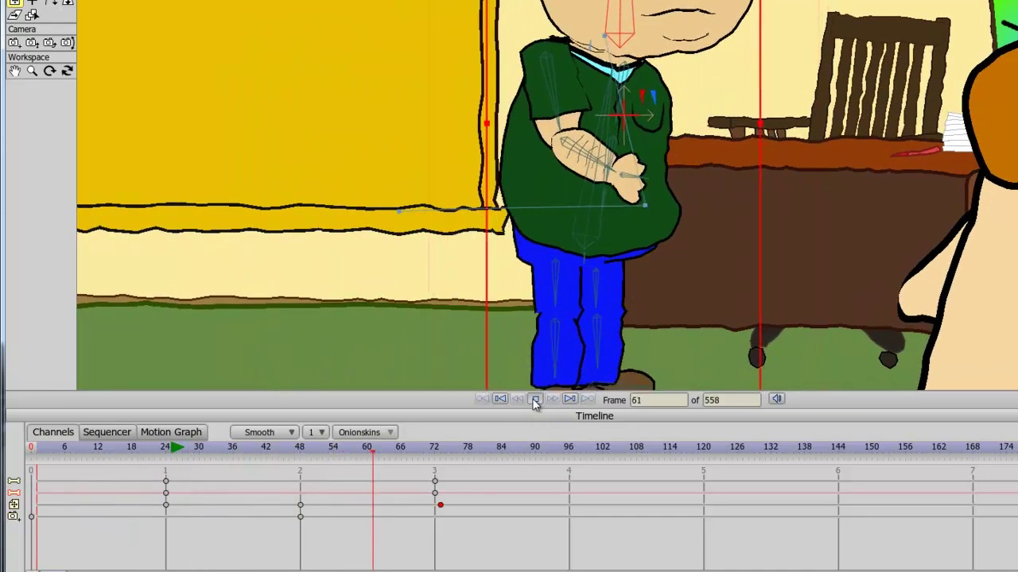
pyautogui.click(535, 400)
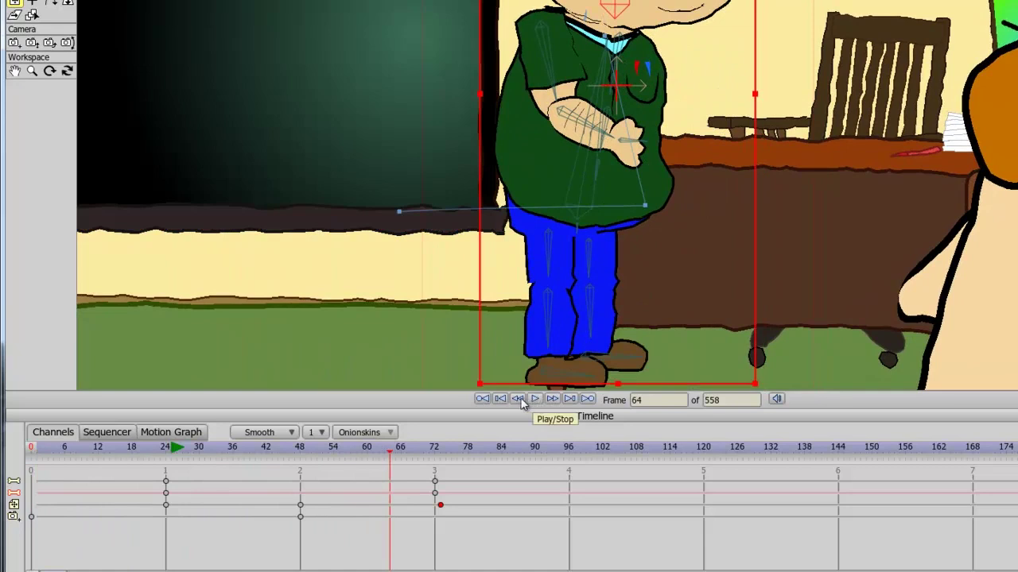
# Step back three frames and forward two, then jump to the first frame, last frame, and previous keyframe.
pyautogui.click(518, 400)
pyautogui.click(518, 399)
pyautogui.click(518, 399)
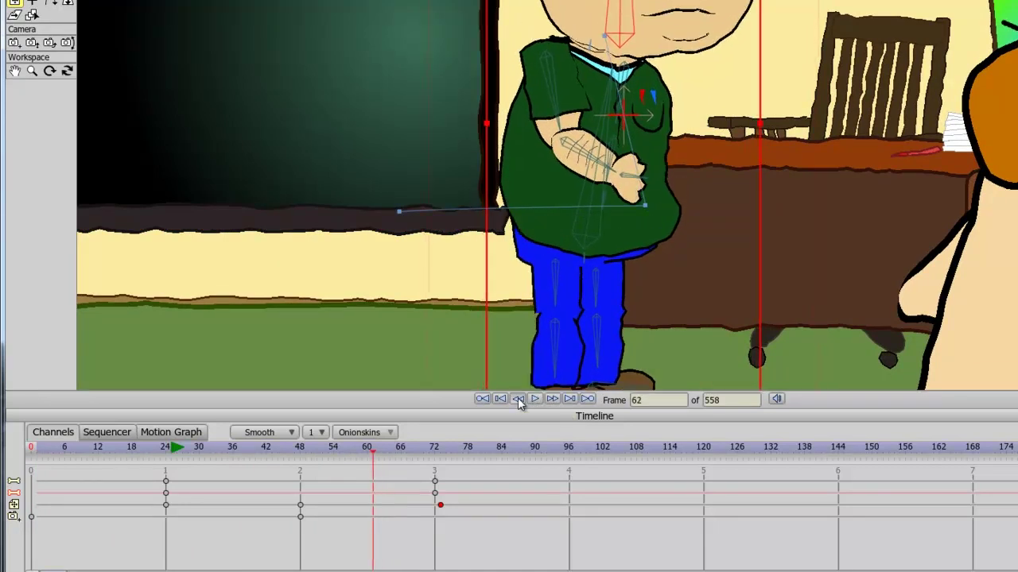
pyautogui.click(517, 399)
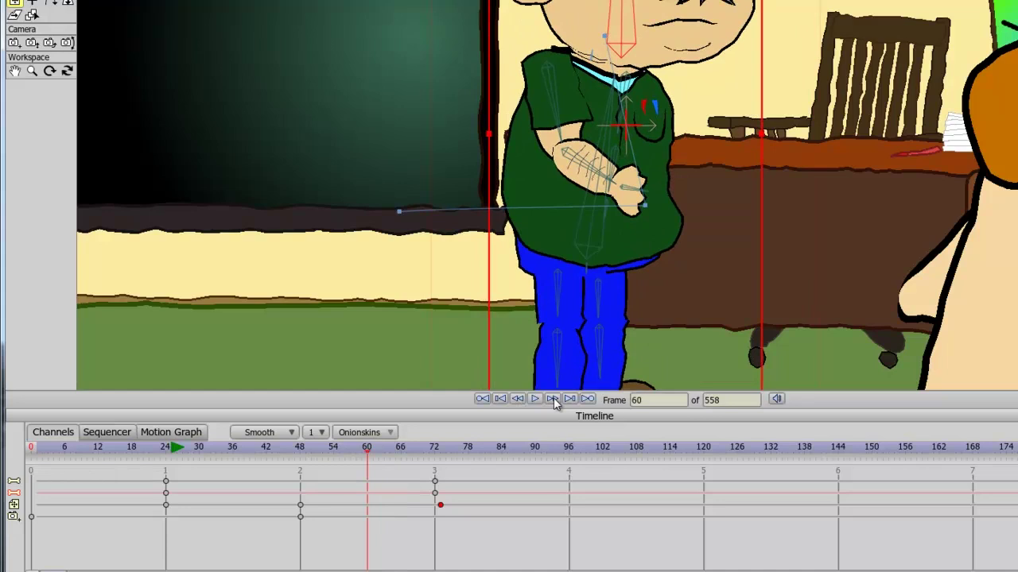
pyautogui.click(552, 400)
pyautogui.click(553, 400)
pyautogui.click(553, 400)
pyautogui.click(552, 400)
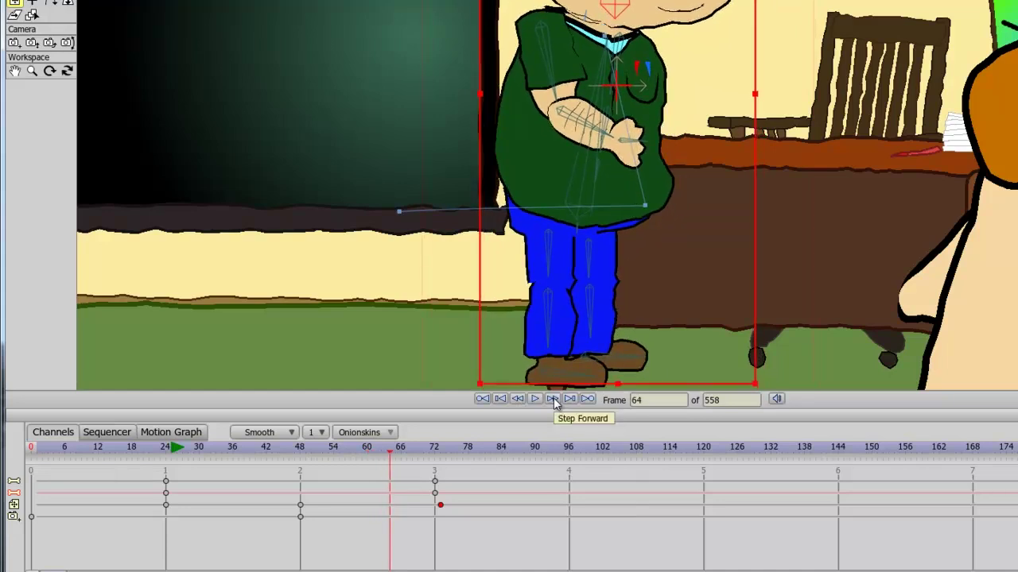
pyautogui.click(504, 398)
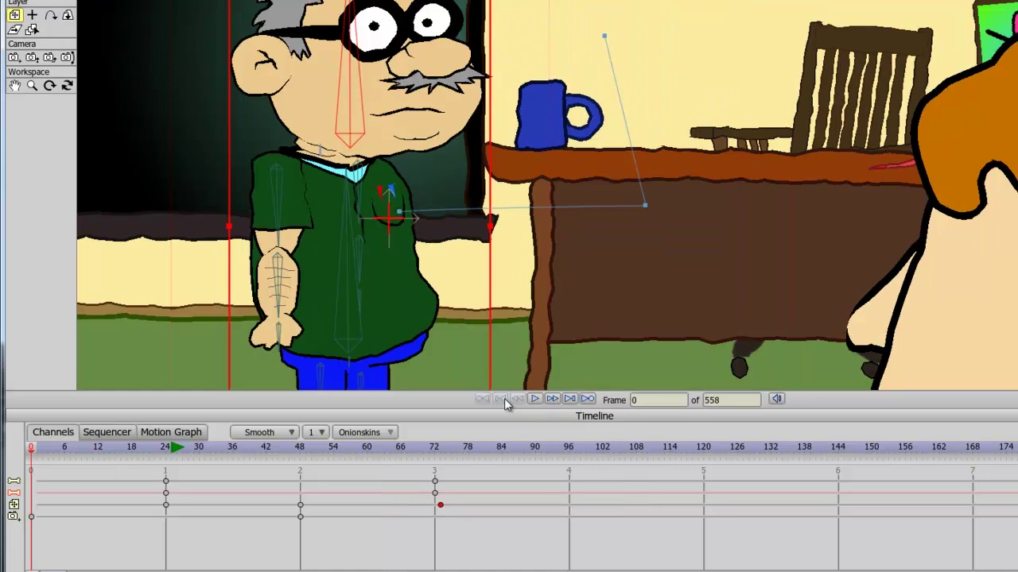
pyautogui.click(570, 400)
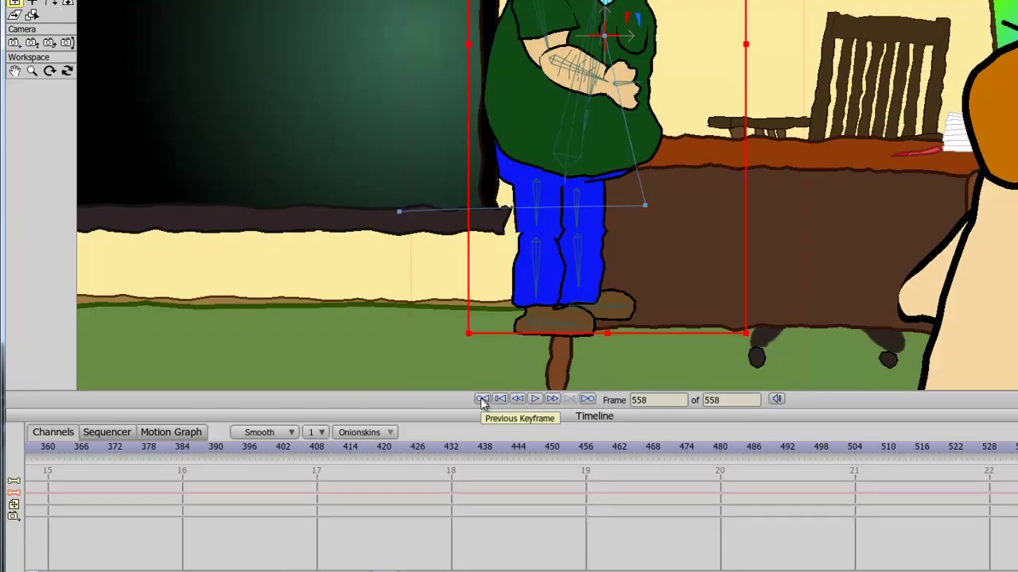
pyautogui.click(481, 400)
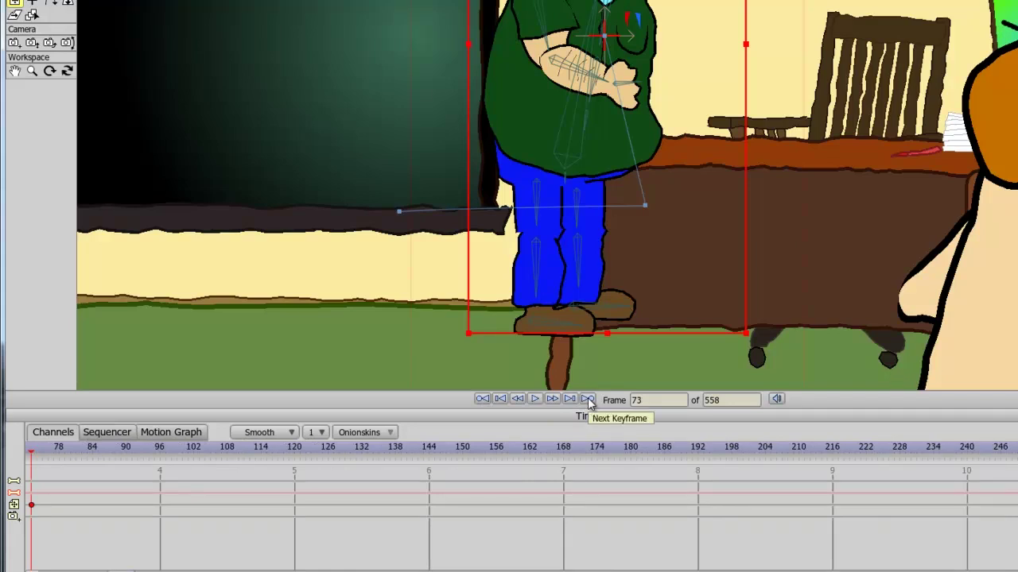
# Go to frame 20 by entering it in the Frame field.
pyautogui.doubleClick(634, 399)
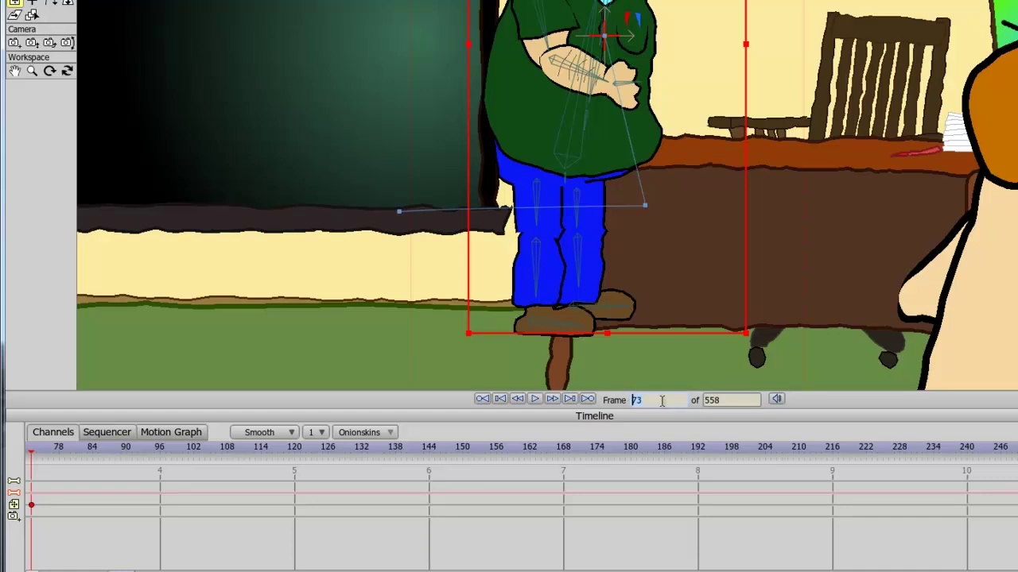
pyautogui.write('20')
pyautogui.press('Return')
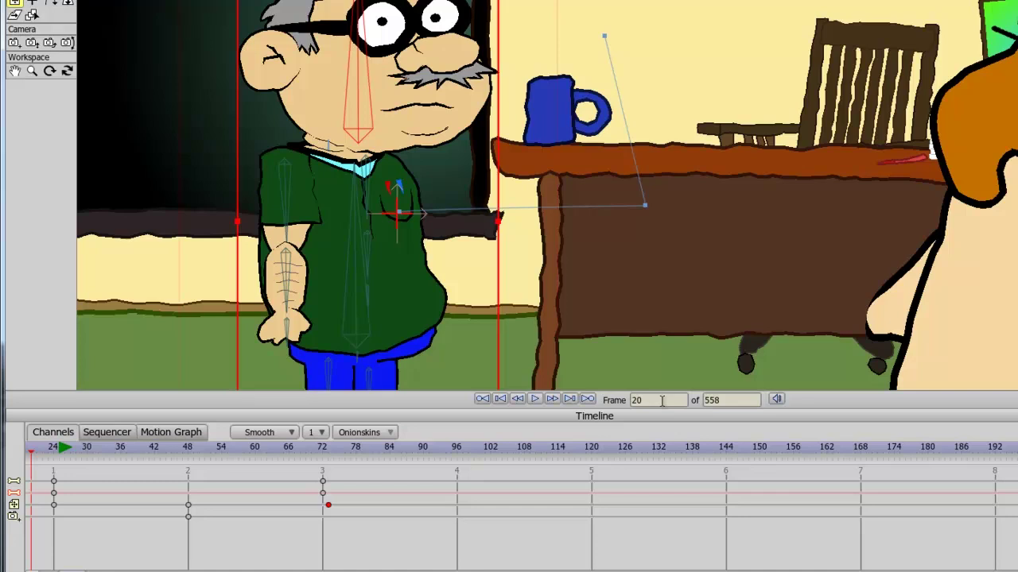
# Change the project's total length from 558 to 1000 frames.
pyautogui.click(725, 399)
pyautogui.press('BackSpace')
pyautogui.press('BackSpace')
pyautogui.press('BackSpace')
pyautogui.write('1000')
pyautogui.press('Return')
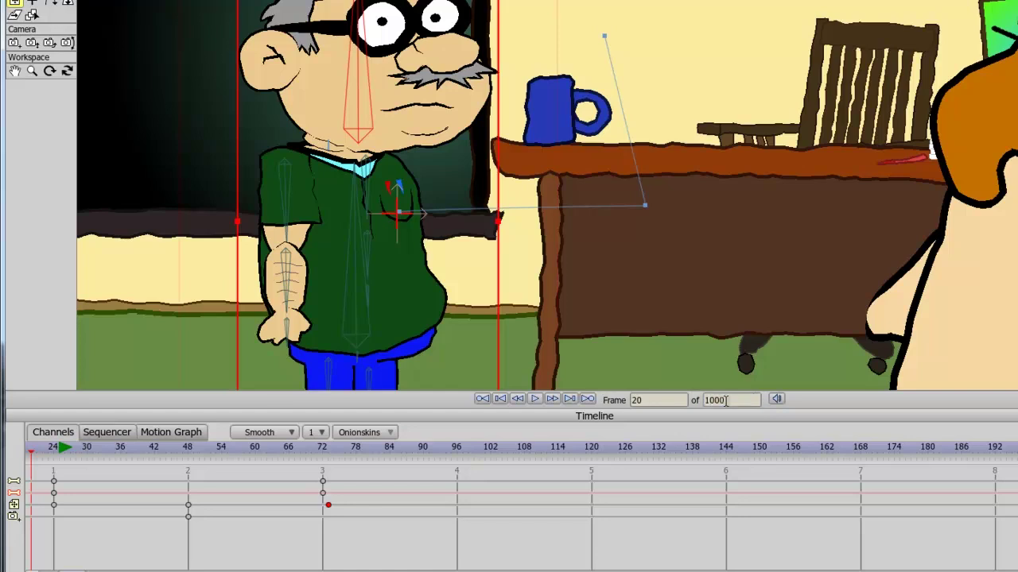